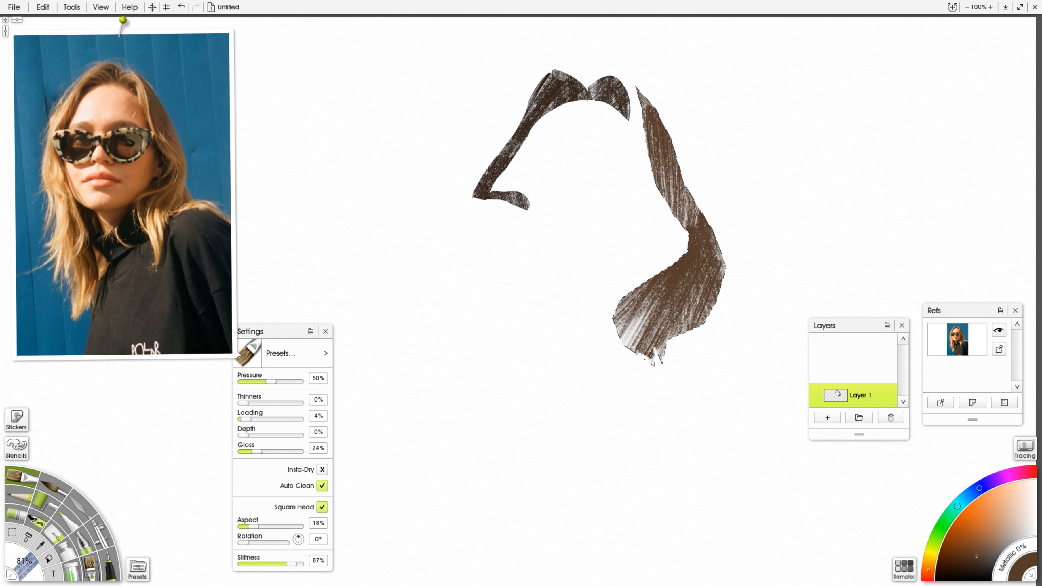
Trace a closed polygonal selection around the cat-eye sunglasses, dipping over the nose bridge, below the dark hairline.
click(13, 532)
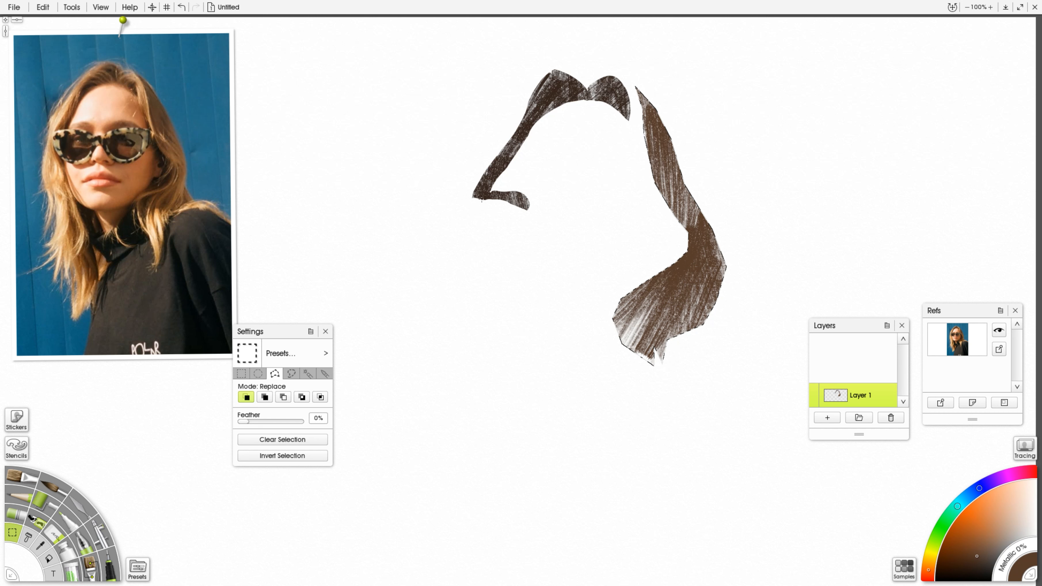
click(481, 198)
click(473, 207)
click(483, 233)
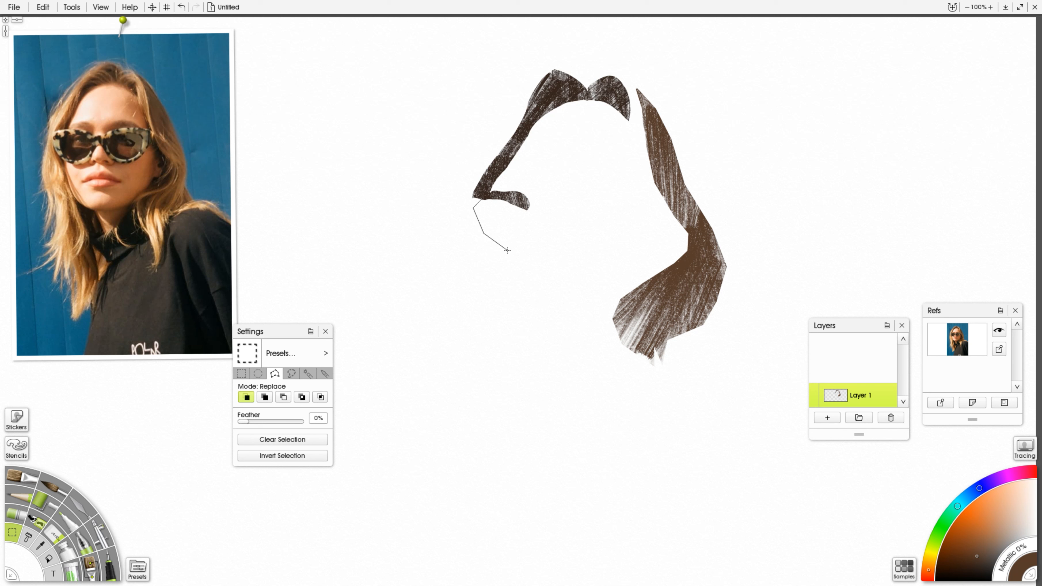
click(502, 251)
click(524, 252)
click(539, 243)
click(548, 231)
click(554, 223)
click(560, 223)
click(575, 243)
click(582, 250)
click(598, 256)
click(627, 249)
click(649, 222)
click(654, 204)
click(645, 196)
click(606, 195)
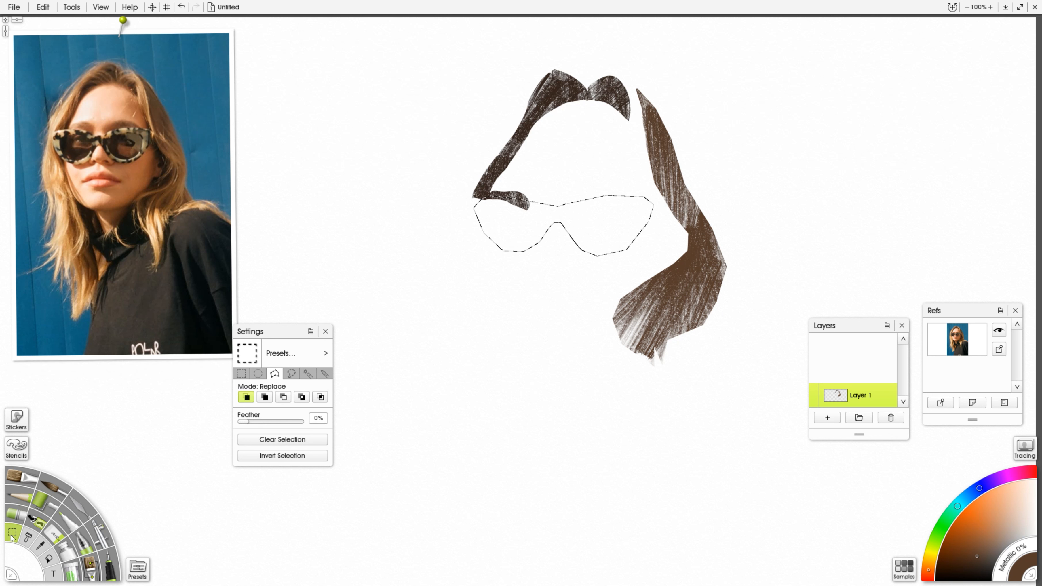
click(325, 331)
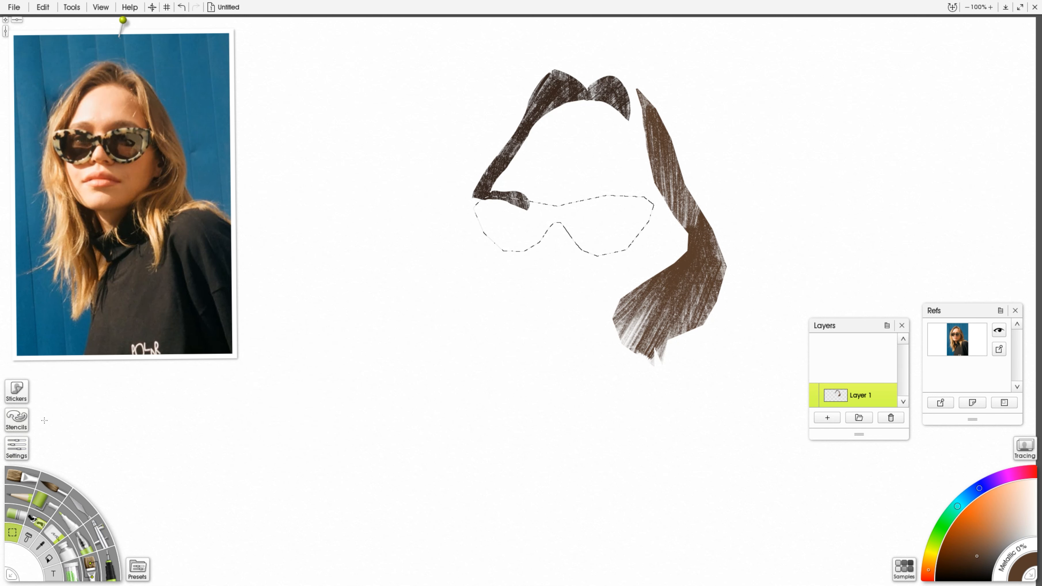
click(16, 448)
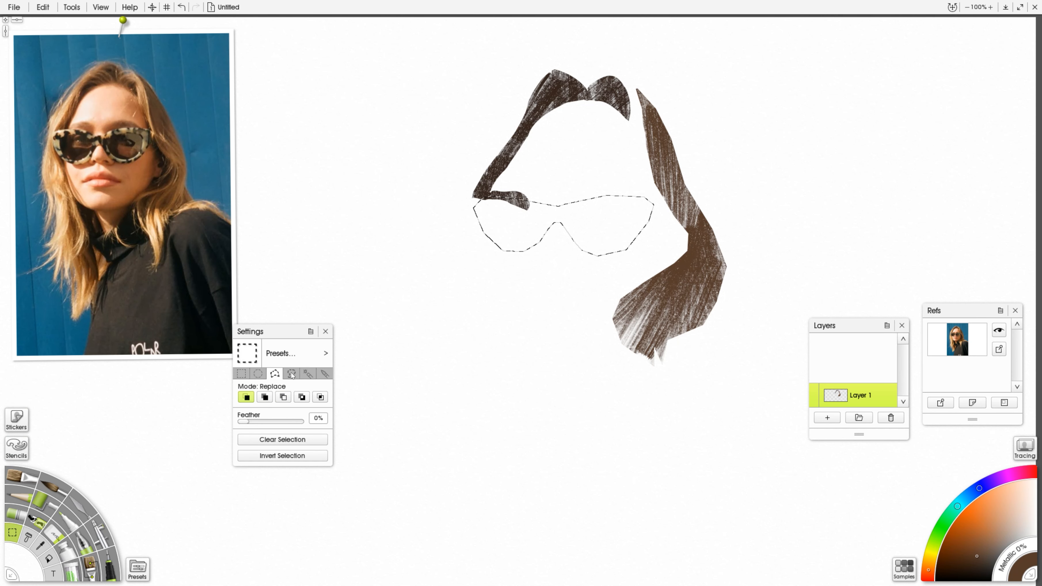
click(275, 373)
Paint the sunglasses frame inside the selection in tan with the oil brush, adjusting a colour sampled from the reference photo.
click(25, 483)
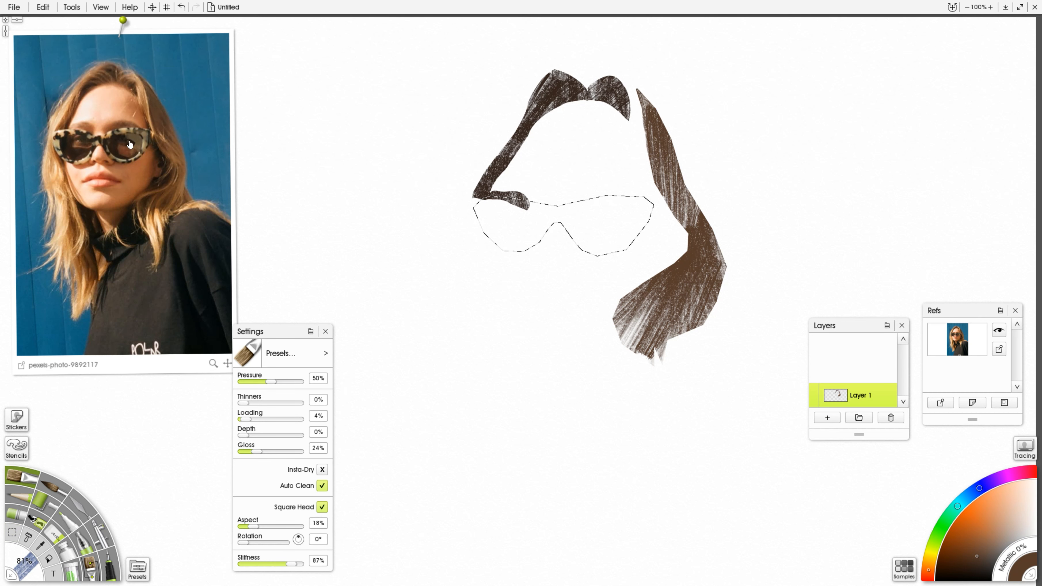
alt+click(118, 151)
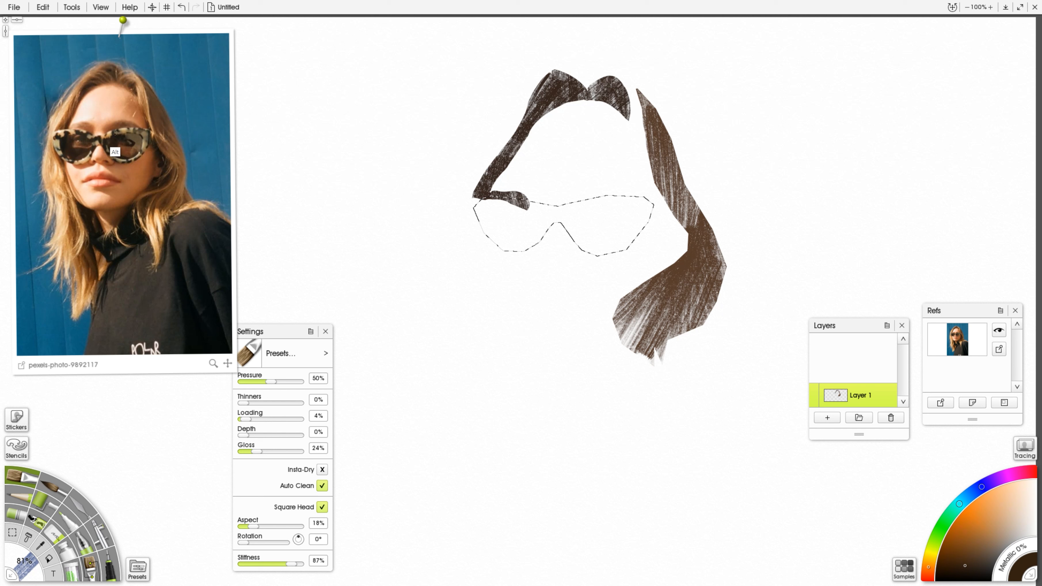
drag(986, 534, 991, 528)
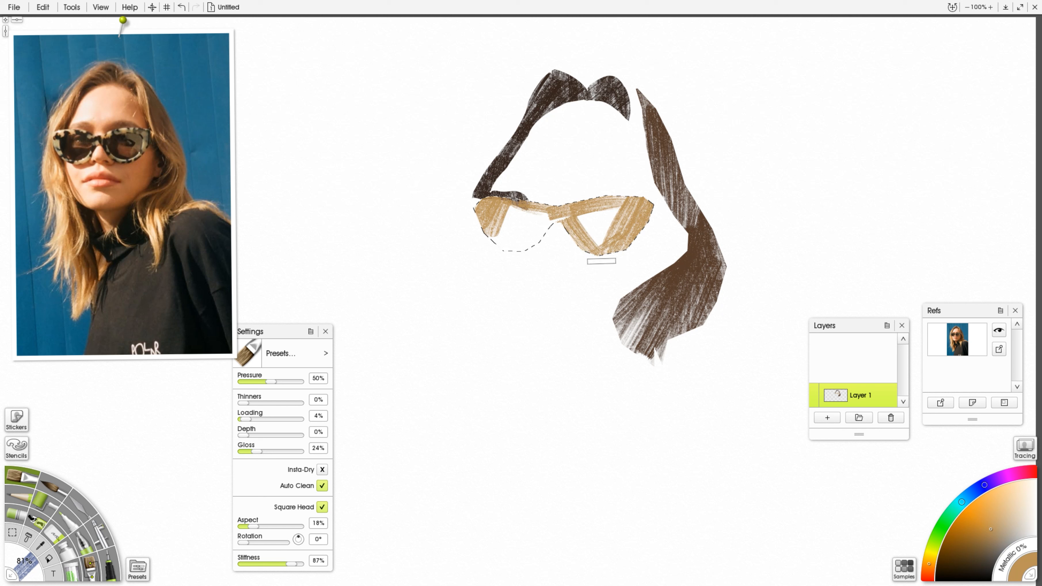
drag(275, 331, 296, 193)
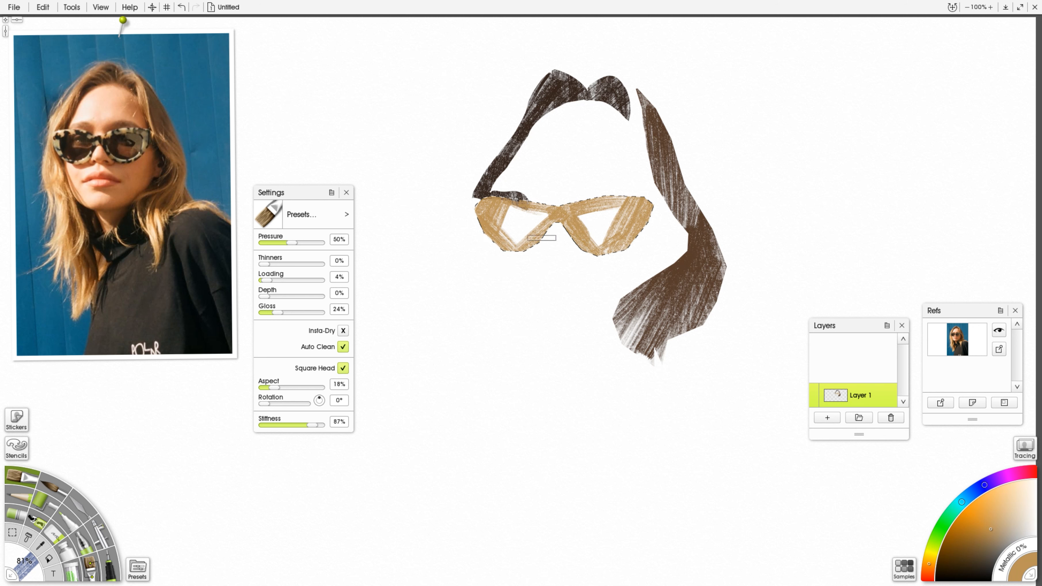
Paint both sunglasses lenses in a dark brown sampled from the reference photo and clear the selection.
click(72, 162)
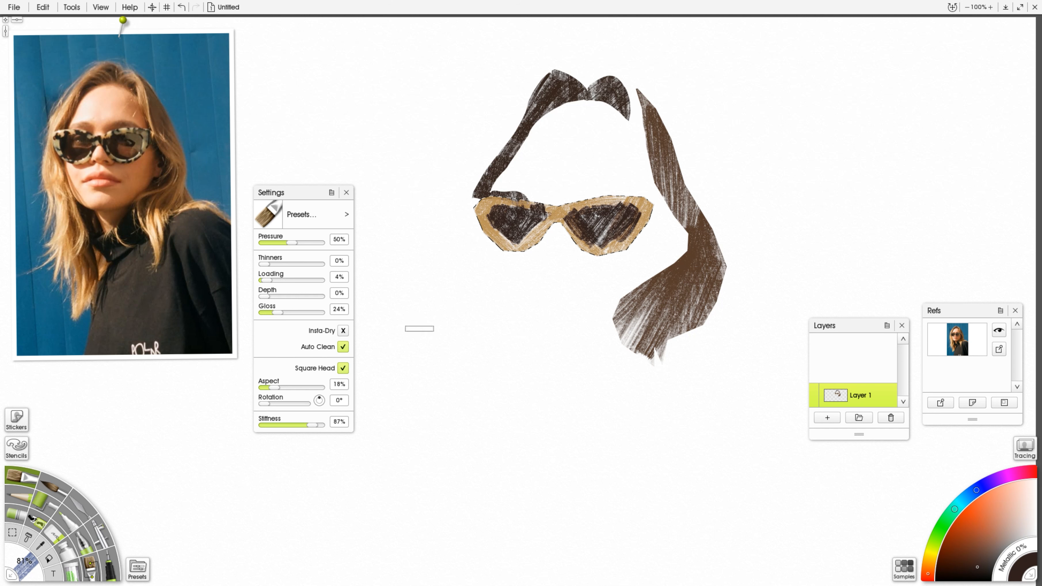
key(ctrl+d)
mouse_move(206, 355)
Begin a polygonal selection of the face's shadow side, tracing the temple, brow, sunglasses, nose and upper lip.
click(13, 533)
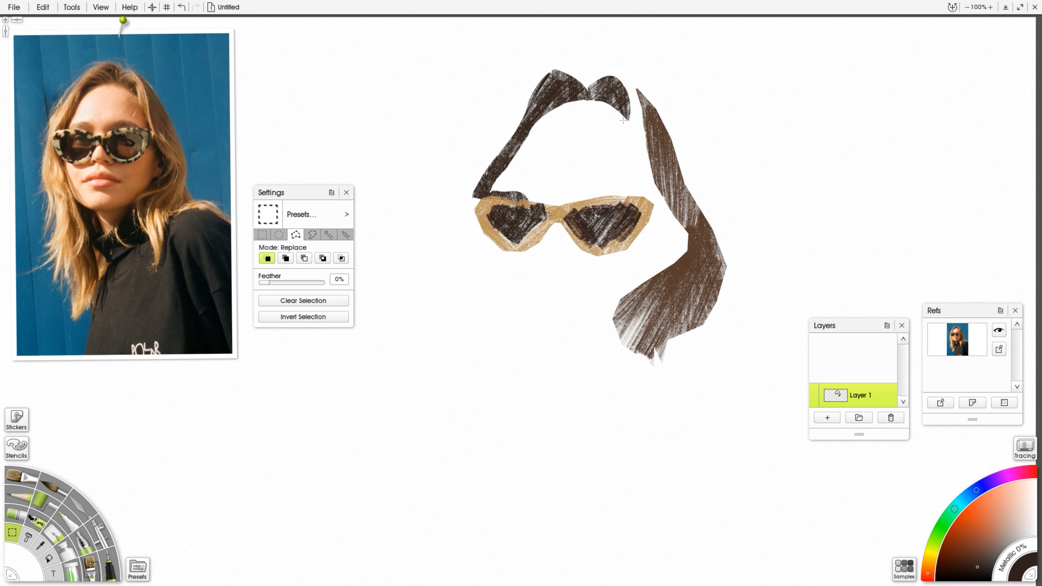
mouse_move(629, 124)
mouse_down()
mouse_move(613, 118)
mouse_move(606, 181)
mouse_move(645, 197)
mouse_move(598, 186)
mouse_move(567, 200)
mouse_move(638, 197)
mouse_move(649, 219)
mouse_move(623, 248)
mouse_move(590, 253)
mouse_up()
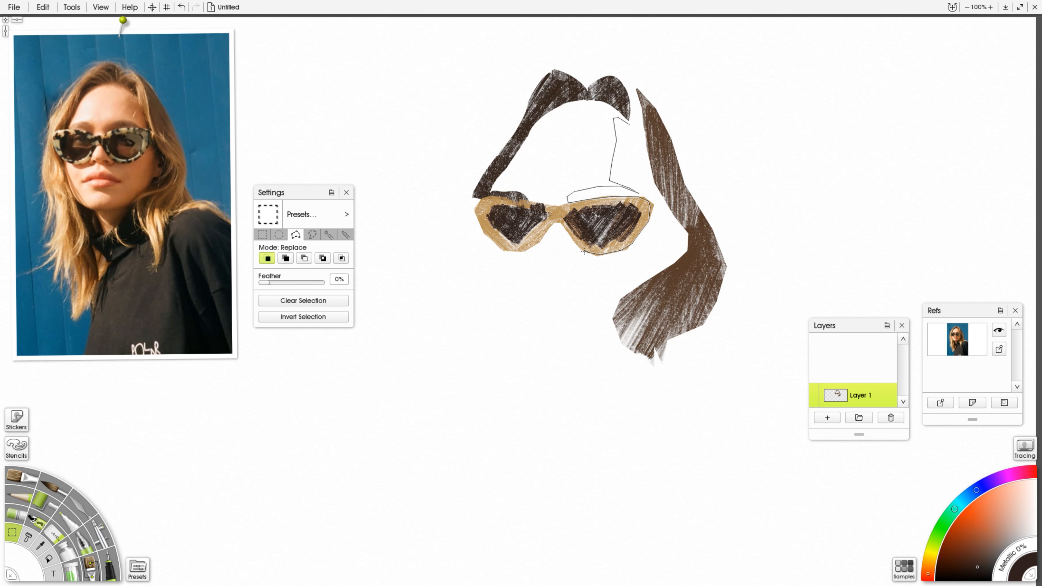
mouse_move(579, 247)
mouse_down()
mouse_move(561, 222)
mouse_move(561, 243)
mouse_move(545, 253)
mouse_move(543, 243)
mouse_move(501, 248)
mouse_move(525, 260)
mouse_move(542, 246)
mouse_move(576, 265)
mouse_up()
click(569, 268)
click(553, 266)
click(550, 271)
click(545, 271)
click(530, 273)
click(519, 281)
click(570, 282)
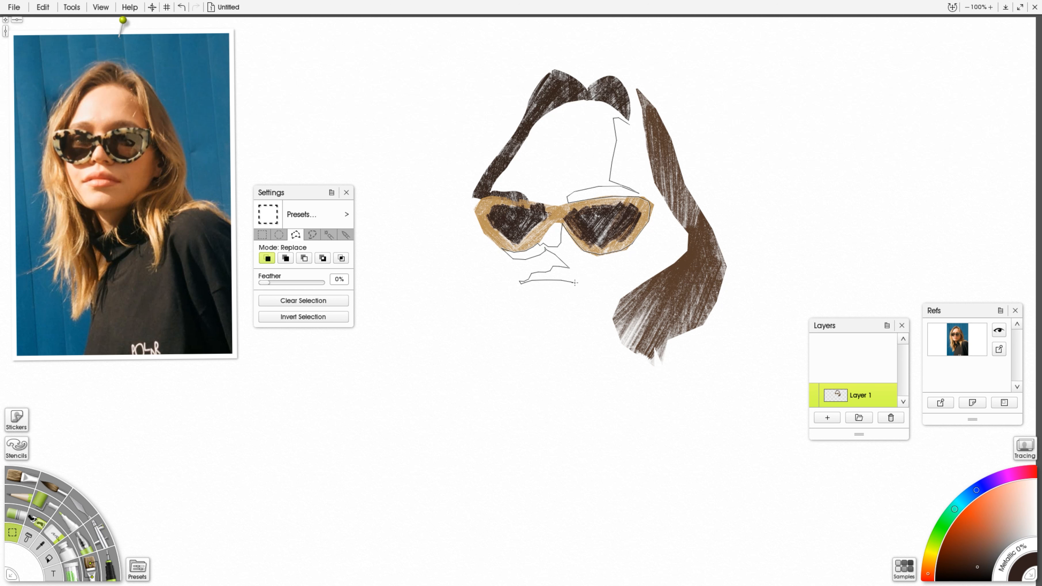
Continue the shadow selection outline around the mouth, under the lower lip and down to the chin.
click(565, 288)
click(557, 292)
click(538, 290)
click(540, 298)
click(553, 303)
click(562, 310)
click(563, 320)
click(545, 323)
click(533, 324)
click(527, 322)
click(538, 327)
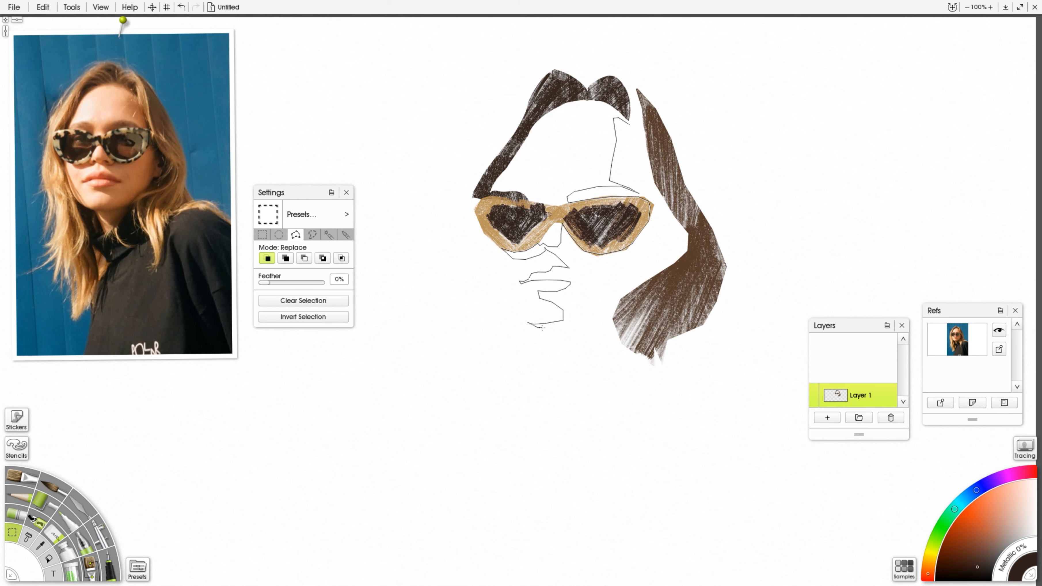
Close the shadow selection by tracing the jawline, cheek and hair edge back up to the temple.
click(558, 329)
click(607, 319)
click(669, 276)
click(675, 261)
click(689, 253)
click(689, 227)
click(665, 205)
click(646, 140)
click(628, 123)
Brush orange-brown over the selected shadow side of the face and clear the selection.
click(22, 477)
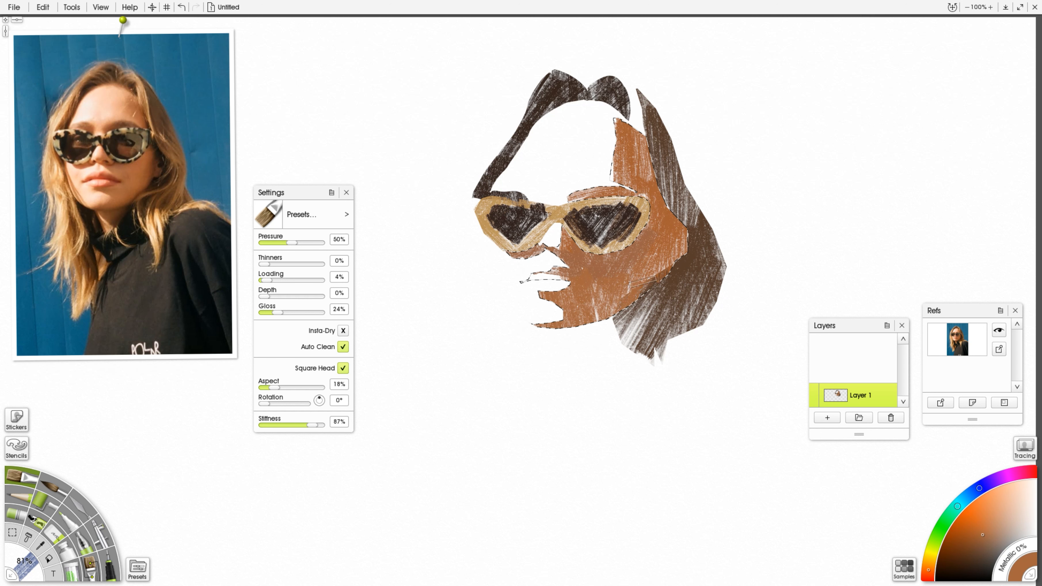
click(12, 532)
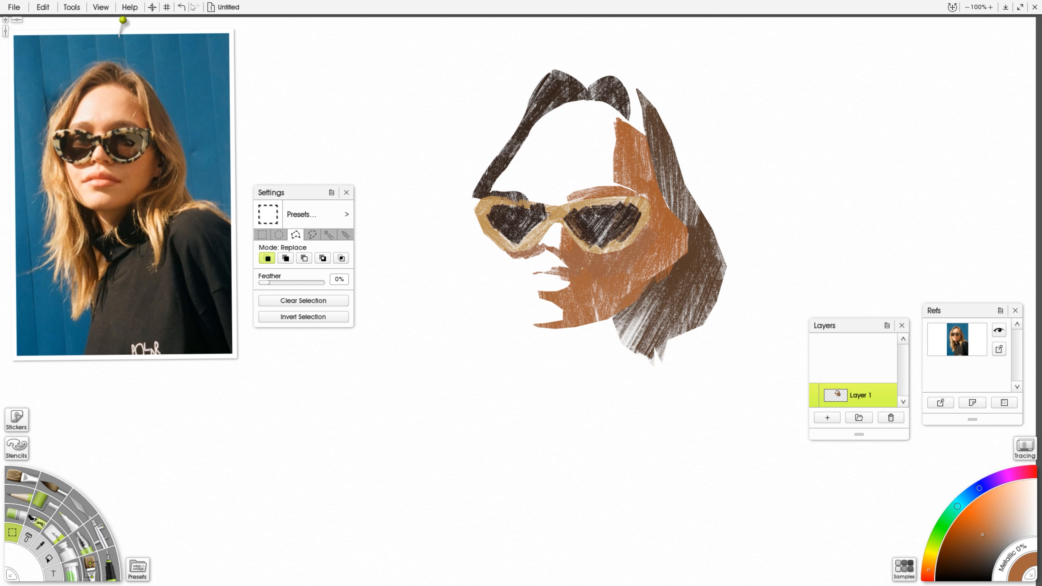
Step back through the face-shadow brush strokes with undo, and redo them all.
click(182, 7)
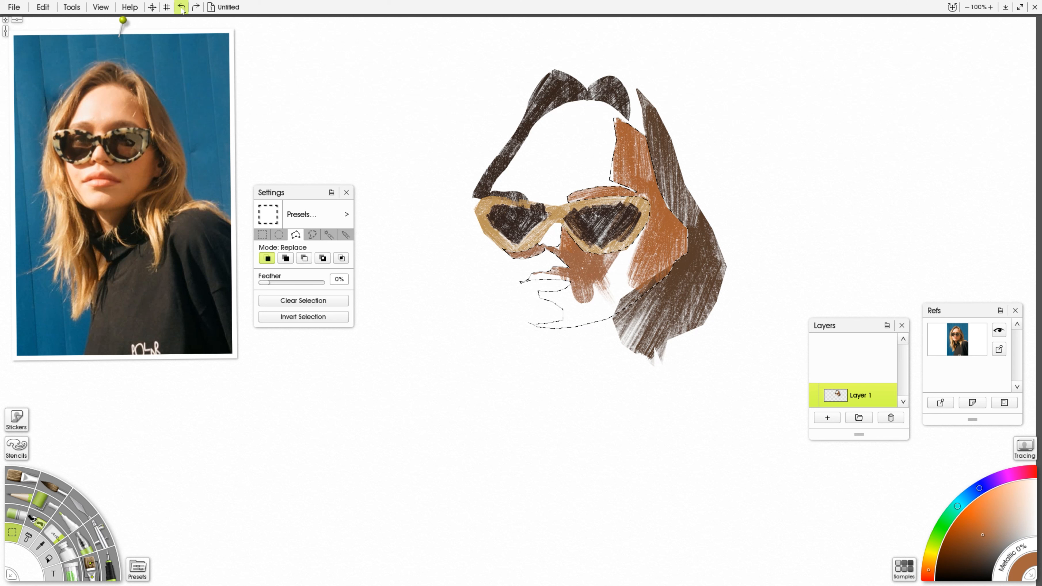
click(183, 7)
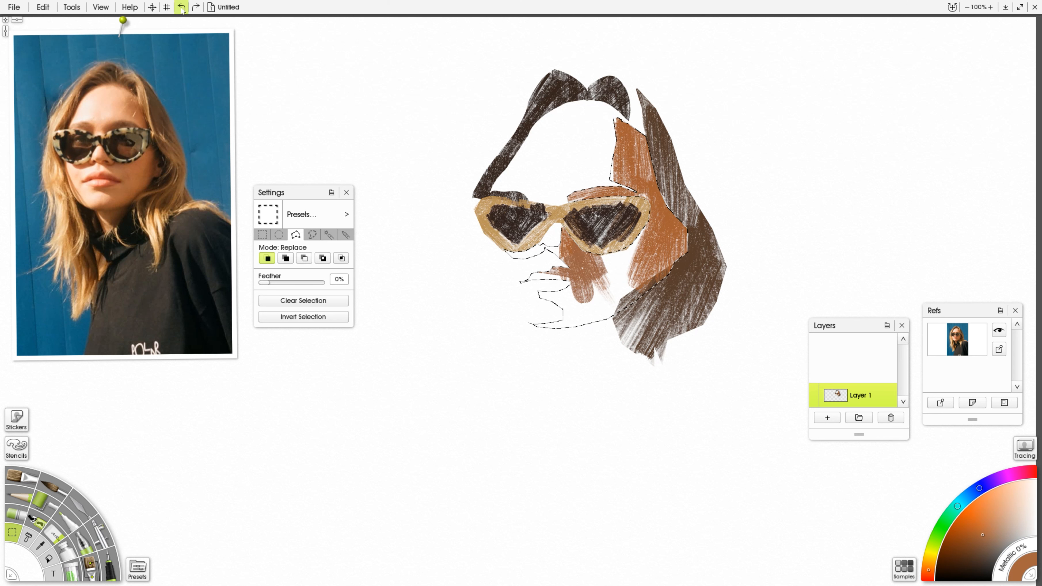
click(182, 7)
click(182, 7)
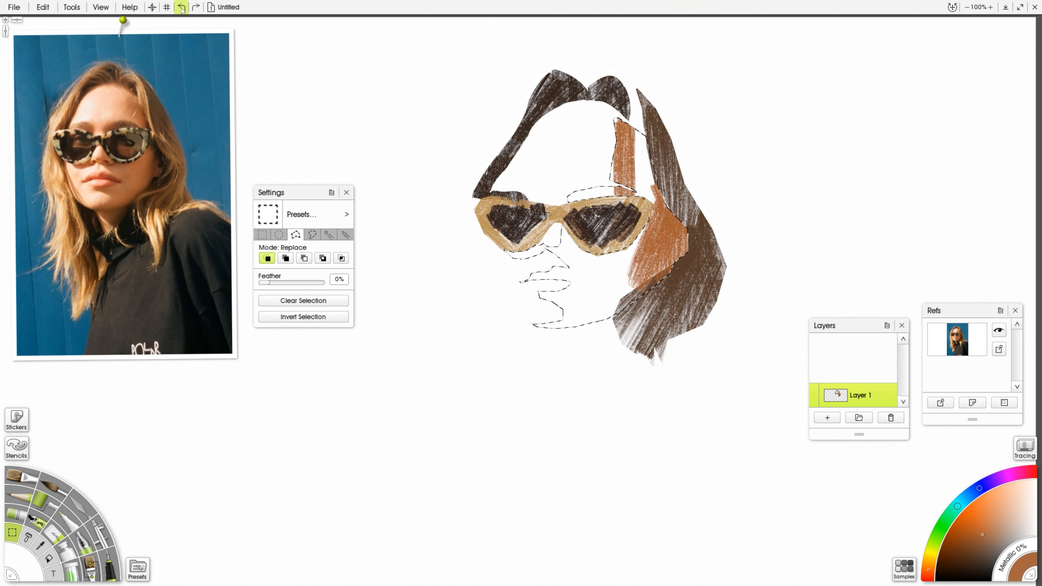
click(182, 8)
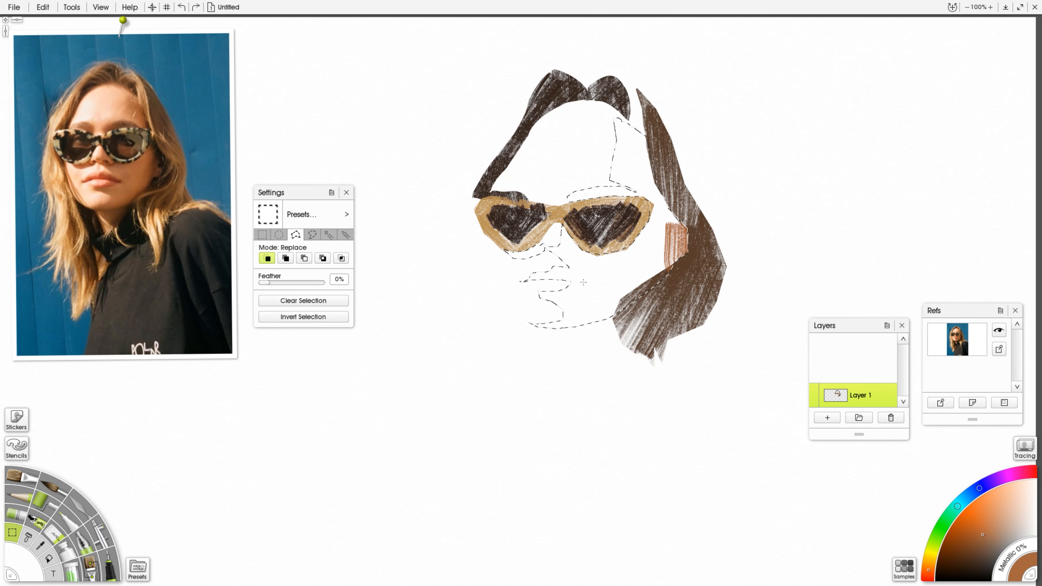
click(195, 8)
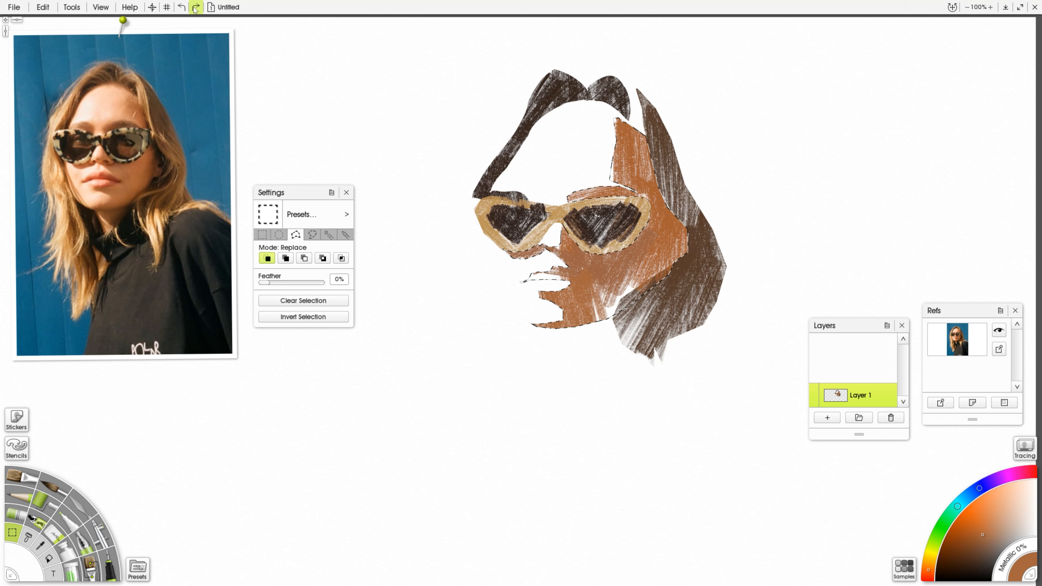
click(195, 8)
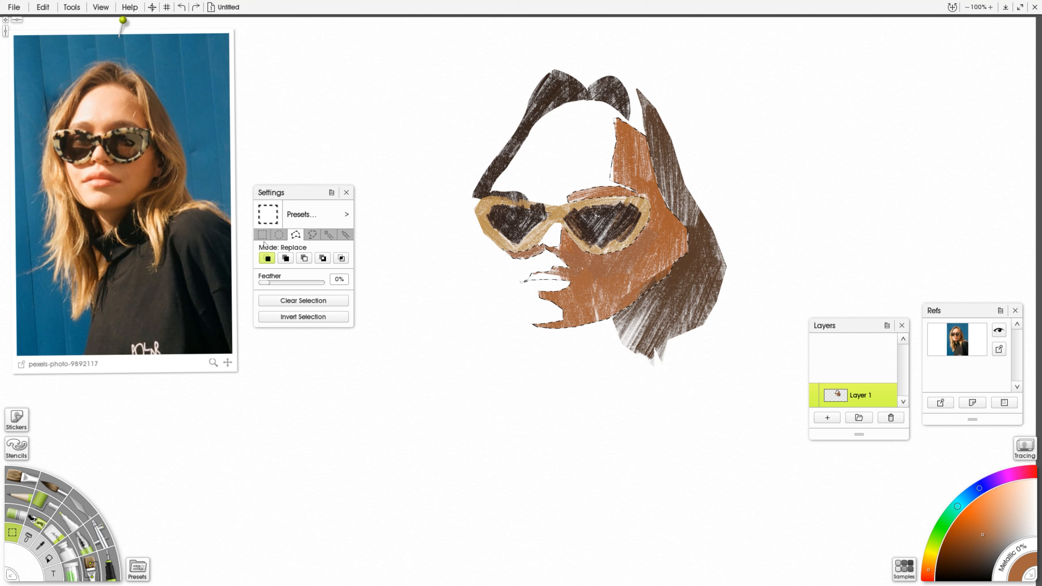
click(197, 7)
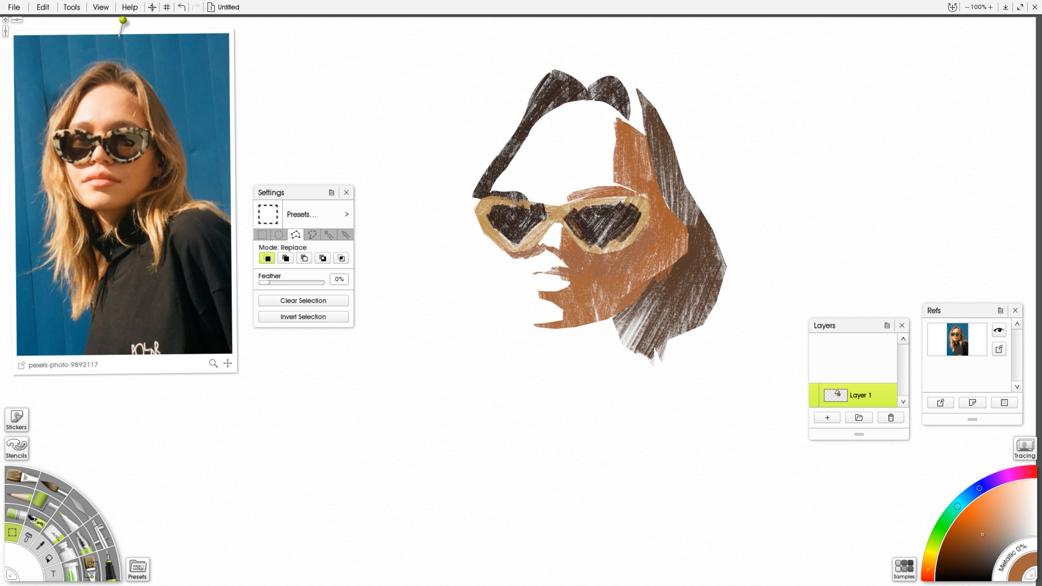
Lasso the white gap on the nose, paint it with light peach sampled from the reference photo, and deselect.
click(312, 235)
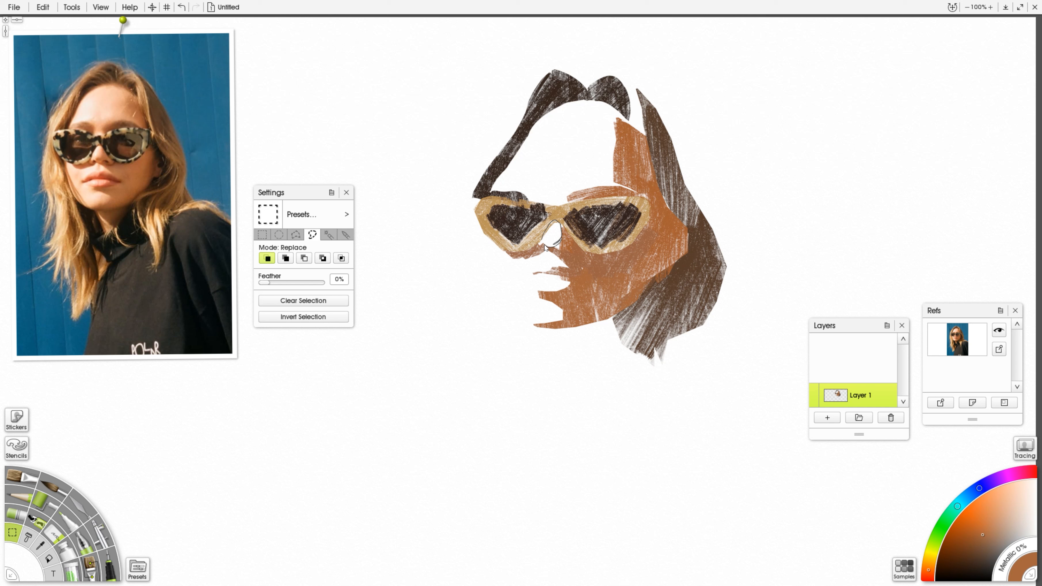
drag(542, 243, 539, 244)
click(23, 492)
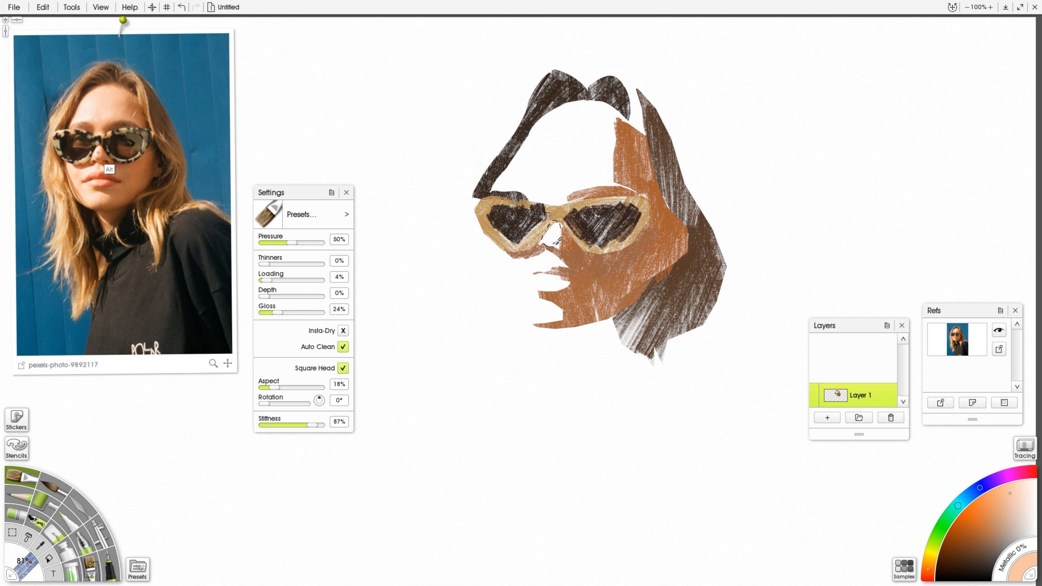
mouse_move(559, 219)
mouse_down()
mouse_move(533, 259)
mouse_move(560, 279)
mouse_up()
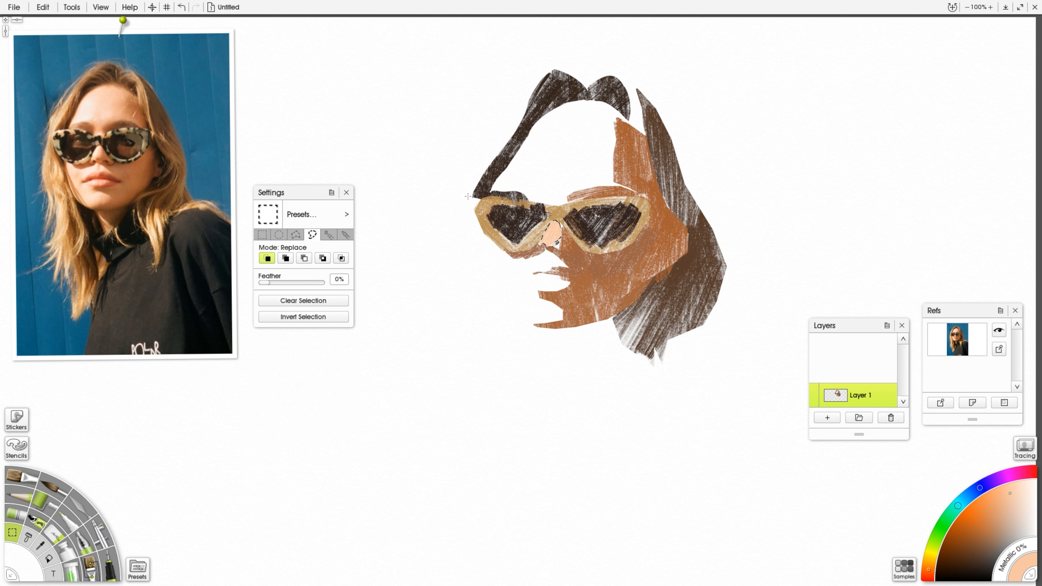
key(ctrl+d)
Lasso the lit cheek and chin around the lips, paint the area light peach, and deselect.
mouse_move(546, 250)
mouse_down()
mouse_move(567, 267)
mouse_move(537, 266)
mouse_move(525, 279)
mouse_up()
mouse_move(530, 280)
mouse_down()
mouse_move(566, 281)
mouse_move(540, 297)
mouse_up()
drag(542, 300, 544, 300)
mouse_move(530, 322)
mouse_down()
mouse_move(517, 317)
mouse_move(491, 239)
mouse_move(508, 254)
mouse_up()
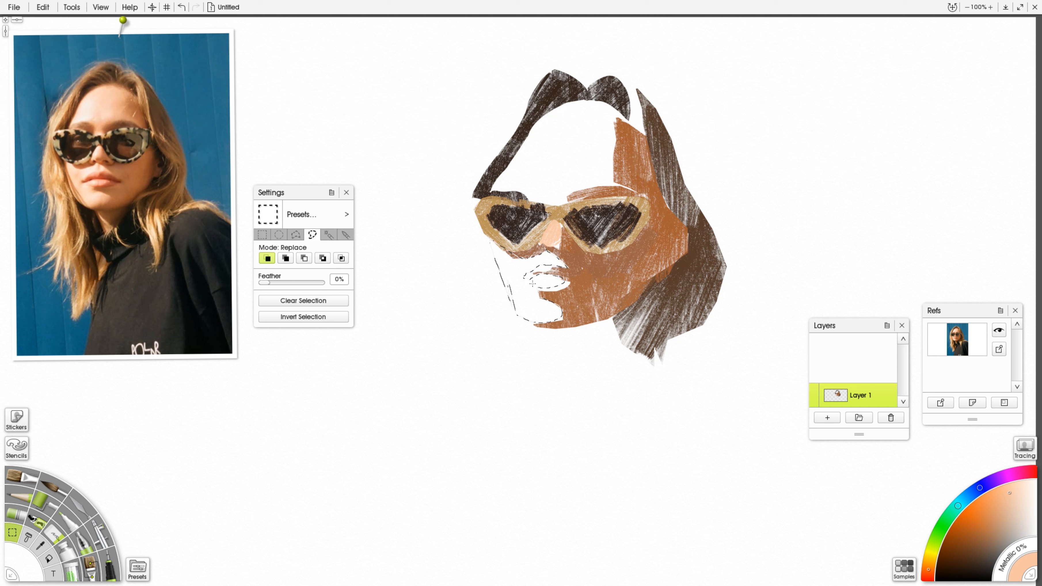
click(28, 480)
mouse_move(500, 245)
mouse_down()
mouse_move(522, 313)
mouse_move(528, 255)
mouse_move(556, 261)
mouse_move(520, 261)
mouse_move(522, 298)
mouse_move(537, 299)
mouse_move(541, 268)
mouse_move(552, 304)
mouse_up()
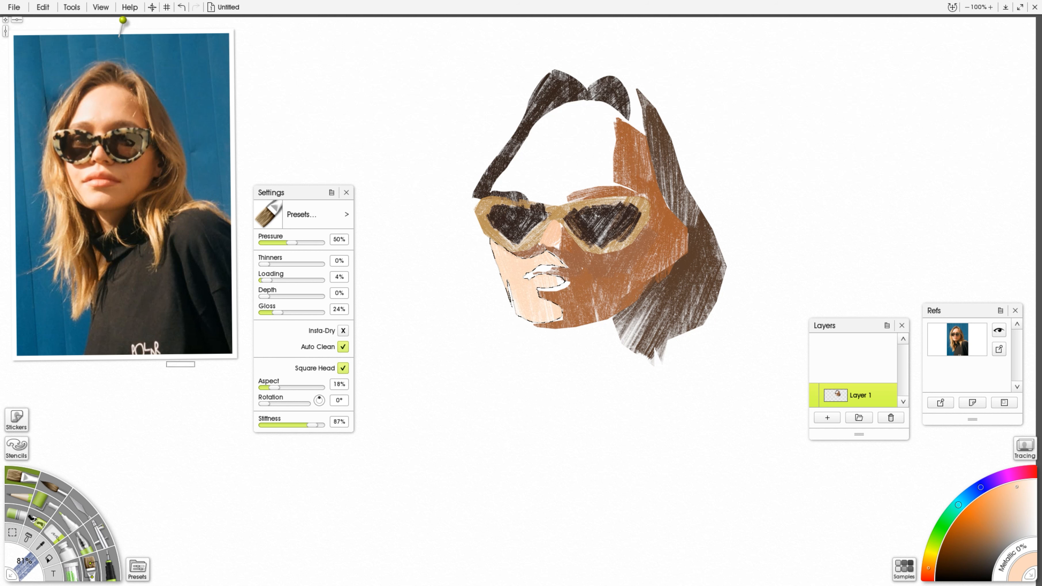
key(ctrl+d)
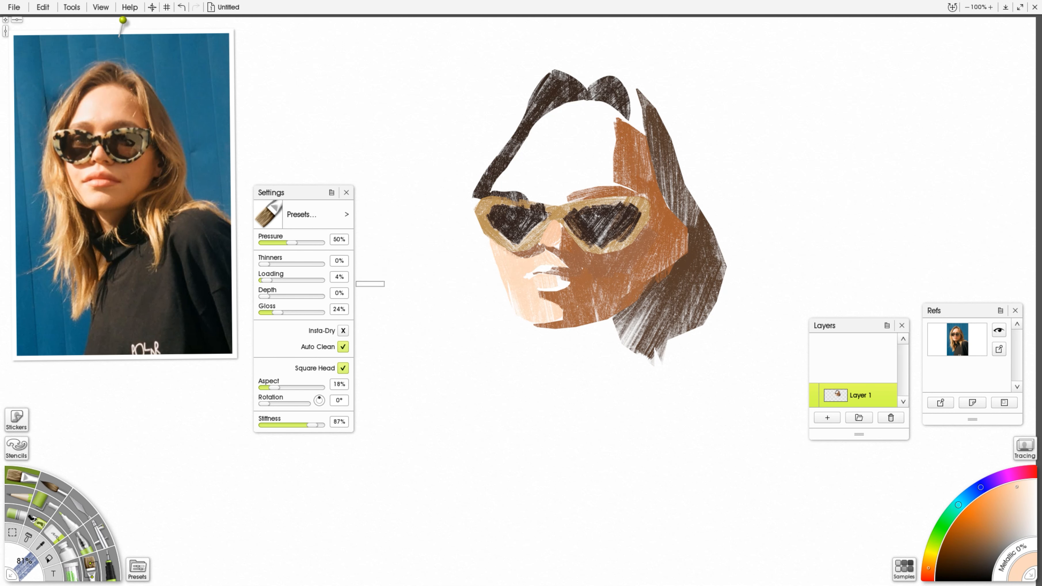
Lasso the lit forehead above the sunglasses, leaving out the brow, paint it light peach, and deselect.
click(12, 532)
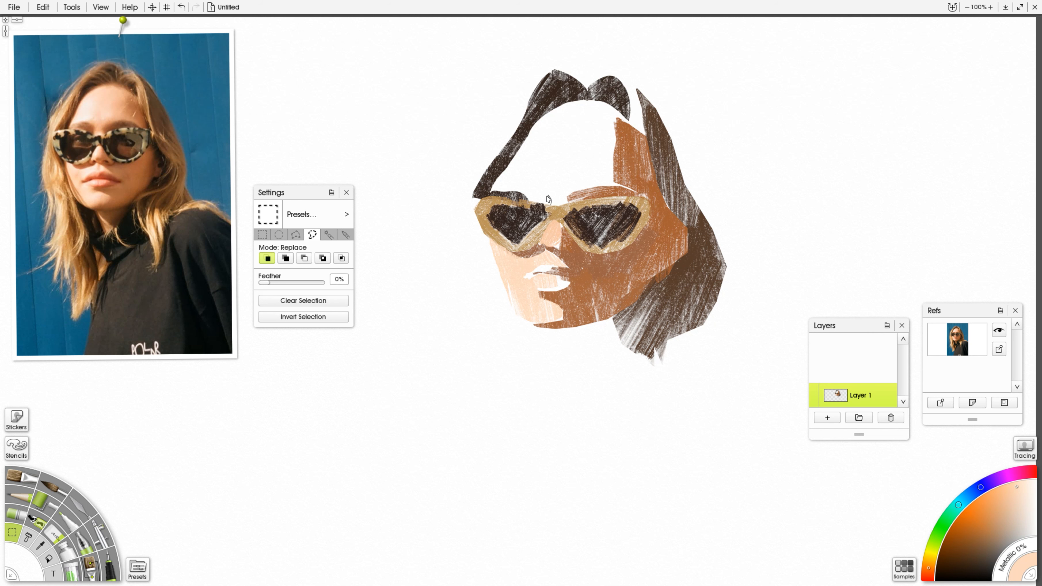
drag(548, 198, 508, 197)
drag(566, 200, 549, 197)
click(25, 477)
mouse_move(550, 127)
mouse_down()
mouse_move(507, 184)
mouse_move(566, 116)
mouse_move(591, 123)
mouse_move(603, 180)
mouse_move(615, 172)
mouse_move(552, 214)
mouse_move(530, 185)
mouse_move(624, 181)
mouse_up()
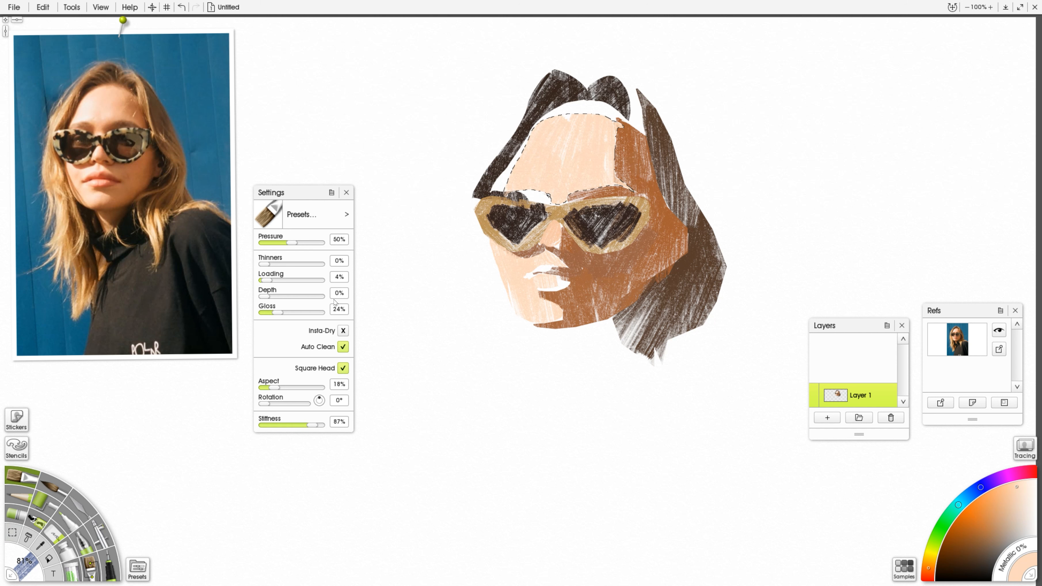
key(ctrl+d)
Lasso the unpainted brow area above the smaller lens and the white strip between forehead and hair.
click(12, 532)
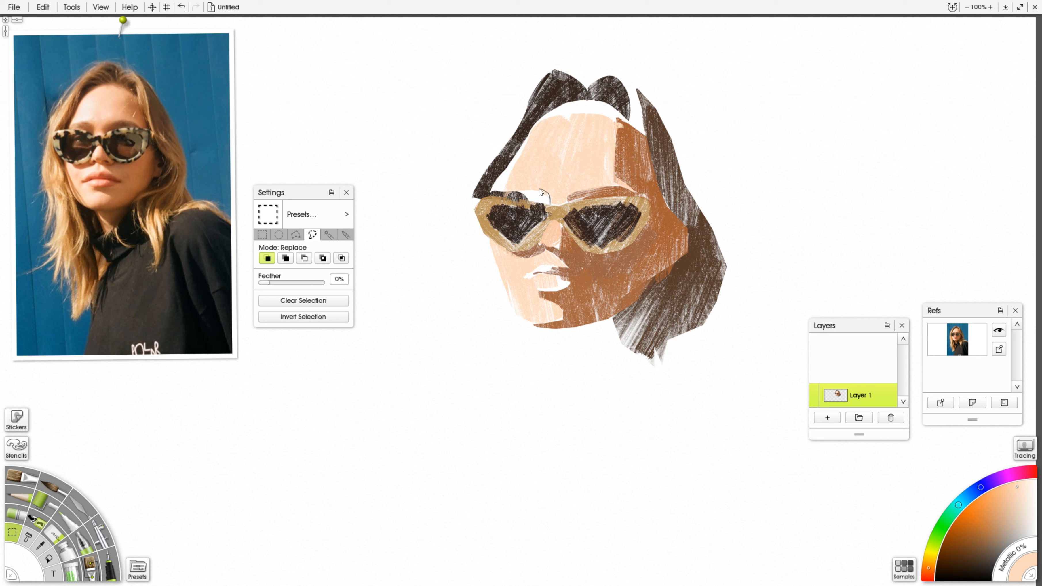
drag(515, 190, 509, 195)
mouse_move(631, 109)
mouse_down()
mouse_move(594, 95)
mouse_move(530, 123)
mouse_move(489, 176)
mouse_move(509, 203)
mouse_up()
Paint the selected hairline strip dark brown and the brow area orange-brown with the oil brush, and deselect.
click(26, 478)
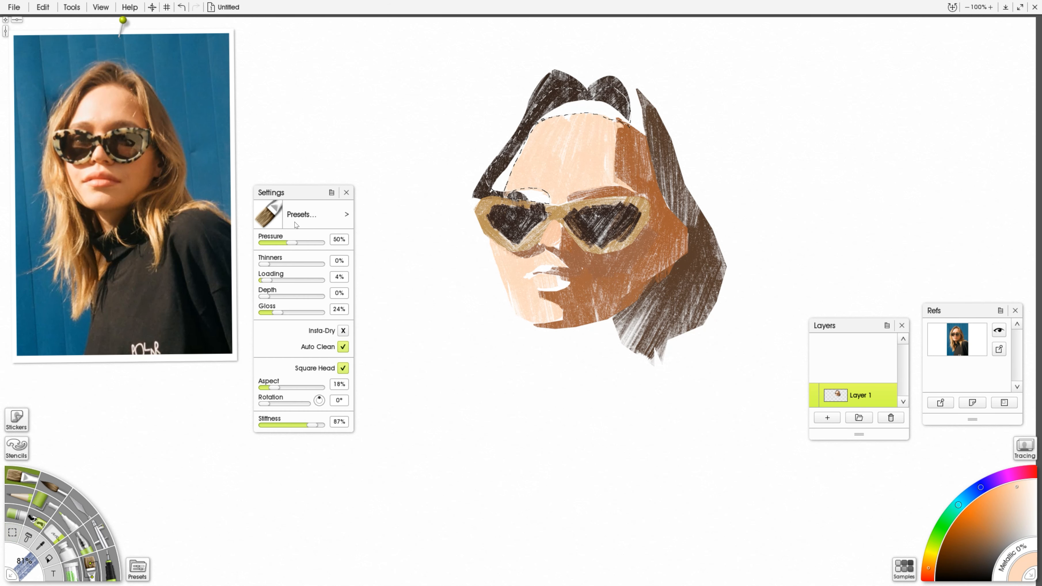
click(82, 142)
mouse_move(578, 102)
mouse_down()
mouse_move(624, 90)
mouse_move(615, 129)
mouse_move(636, 111)
mouse_move(539, 121)
mouse_move(529, 138)
mouse_move(540, 114)
mouse_move(518, 144)
mouse_move(534, 196)
mouse_up()
alt+click(602, 214)
alt+click(604, 211)
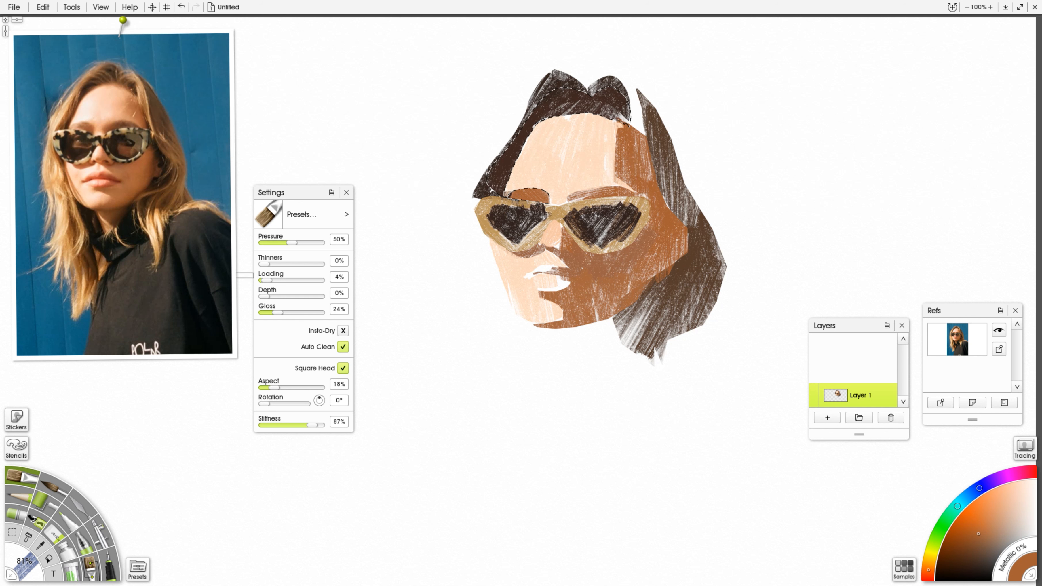
key(ctrl+d)
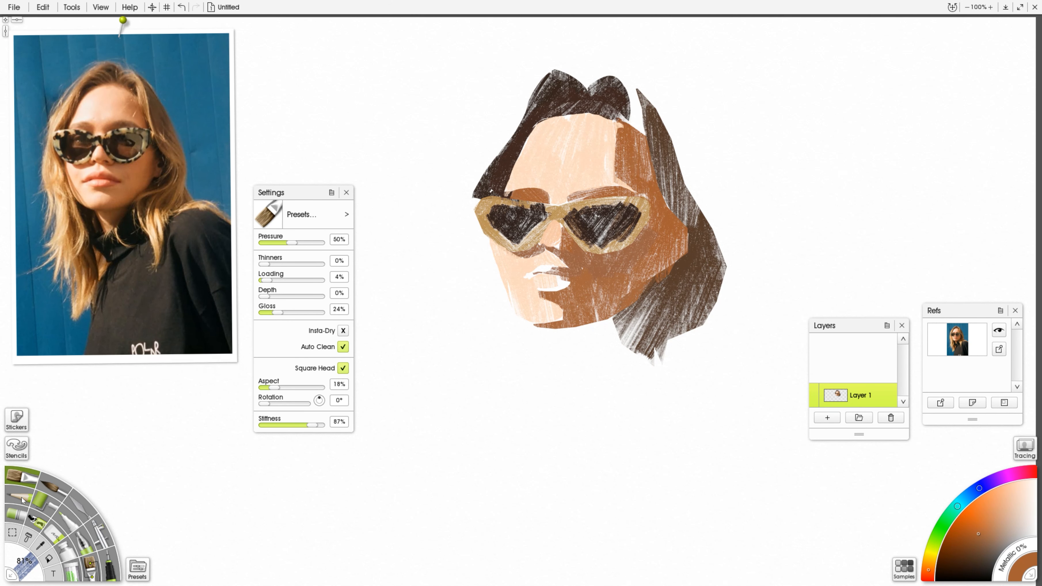
Lasso the long hair strand running down the lit side of the face, paint it golden tan, and deselect.
click(11, 530)
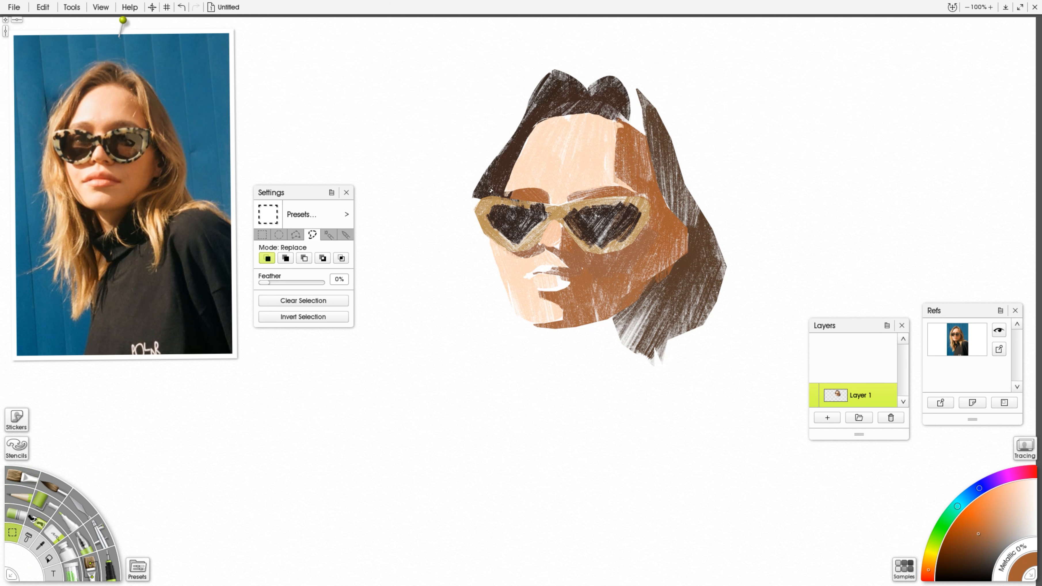
mouse_move(491, 191)
mouse_down()
mouse_move(543, 98)
mouse_move(570, 84)
mouse_move(588, 100)
mouse_move(580, 87)
mouse_move(544, 79)
mouse_move(475, 181)
mouse_move(467, 274)
mouse_move(485, 324)
mouse_move(471, 346)
mouse_move(489, 329)
mouse_move(496, 356)
mouse_move(509, 337)
mouse_move(515, 355)
mouse_move(478, 212)
mouse_move(492, 194)
mouse_up()
click(21, 476)
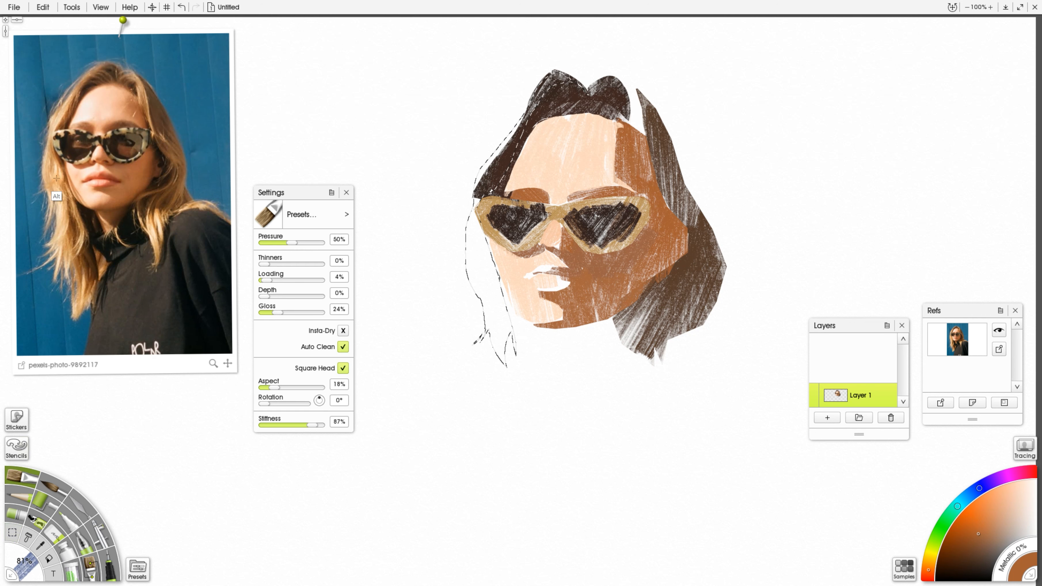
mouse_move(478, 215)
mouse_down()
mouse_move(503, 149)
mouse_move(465, 218)
mouse_move(570, 51)
mouse_move(454, 246)
mouse_move(494, 336)
mouse_move(486, 370)
mouse_up()
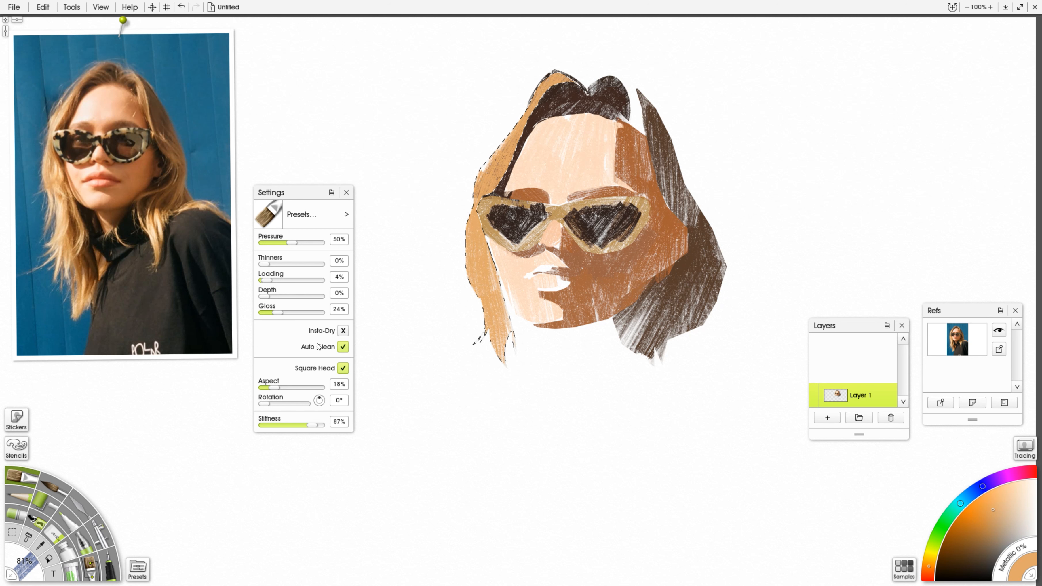
key(ctrl+d)
Lasso a thin shadow strip between the lit cheek and the golden hair, and paint it reddish brown.
click(13, 532)
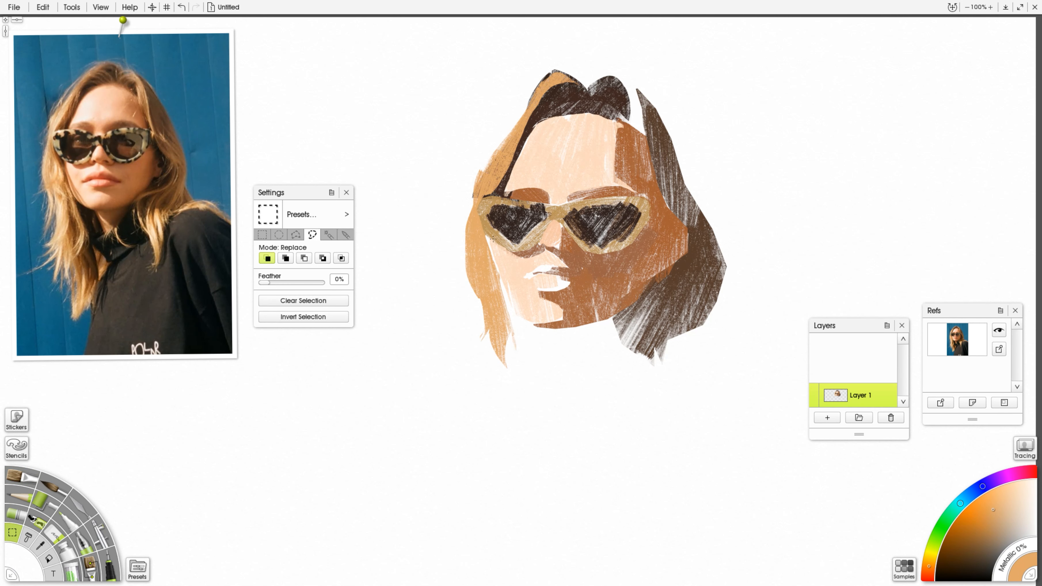
drag(493, 241, 500, 256)
drag(510, 301, 516, 313)
drag(488, 234, 488, 235)
key(alt)
click(21, 476)
drag(483, 238, 528, 367)
alt+click(580, 285)
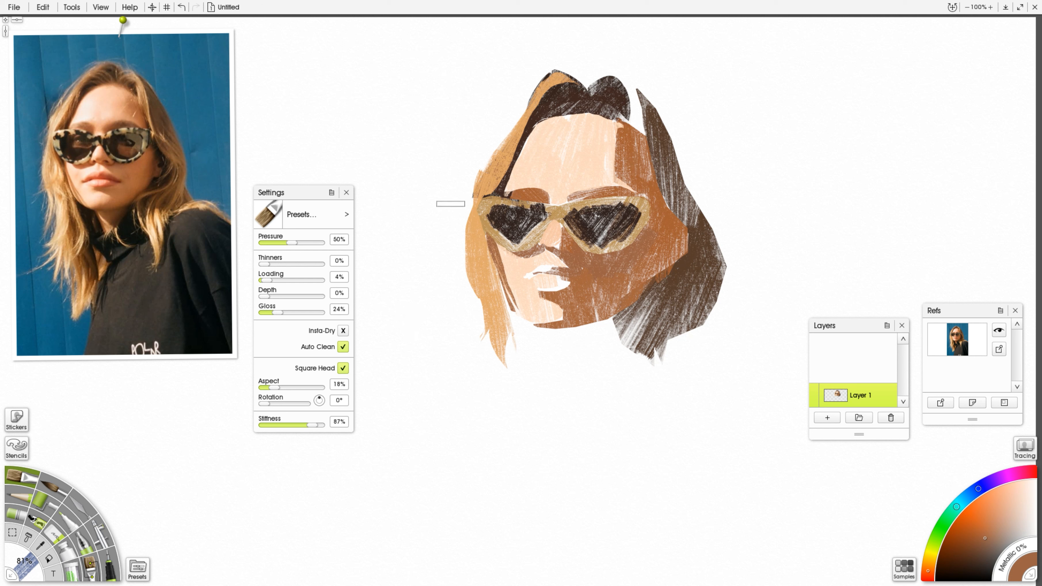
Lasso the shaded shapes around the nose and paint them with orange-brown and dark brown sampled from the reference photo.
mouse_move(212, 279)
click(13, 532)
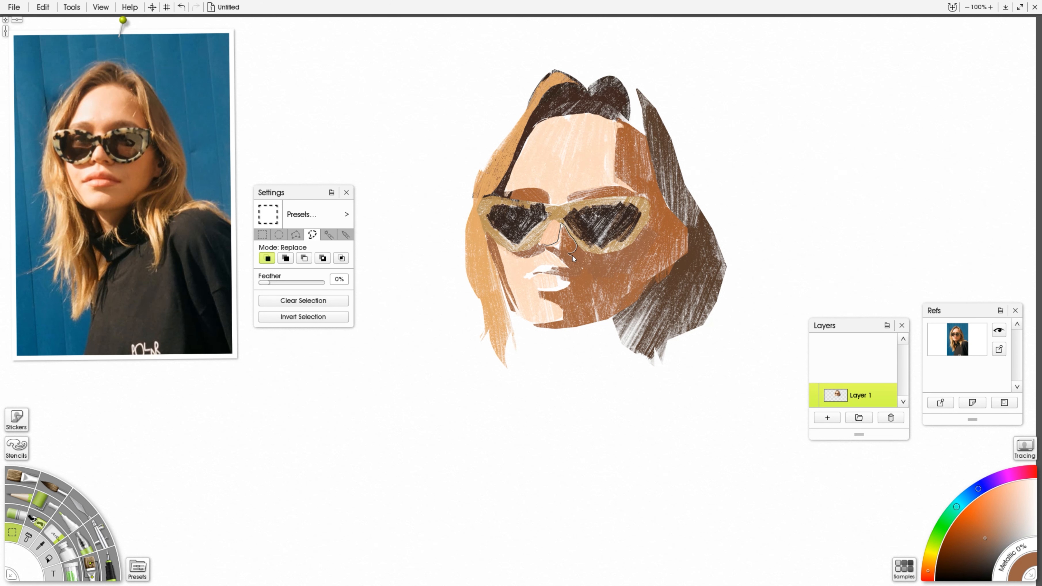
drag(561, 223, 560, 226)
click(22, 476)
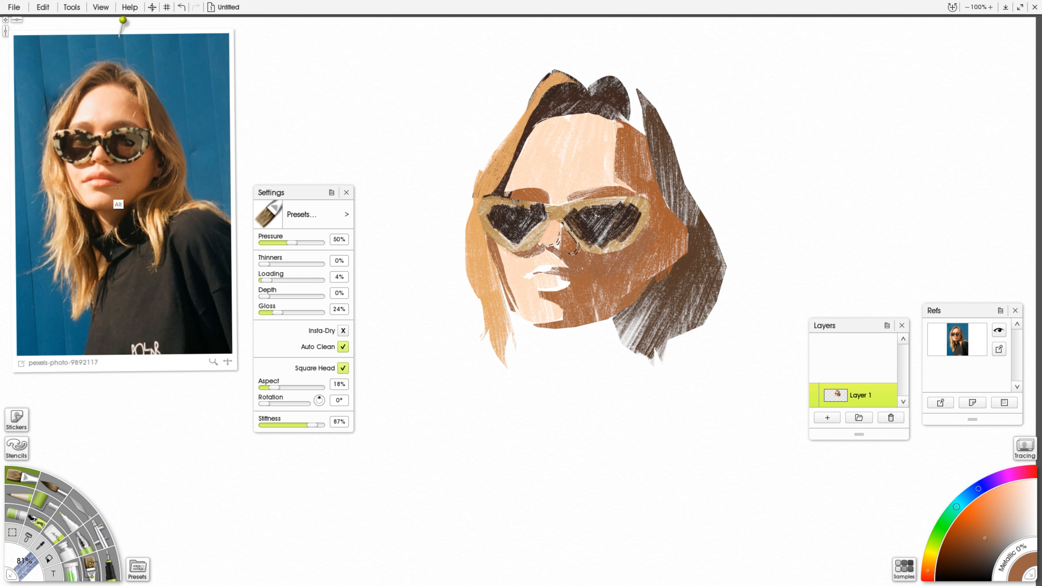
alt+click(100, 160)
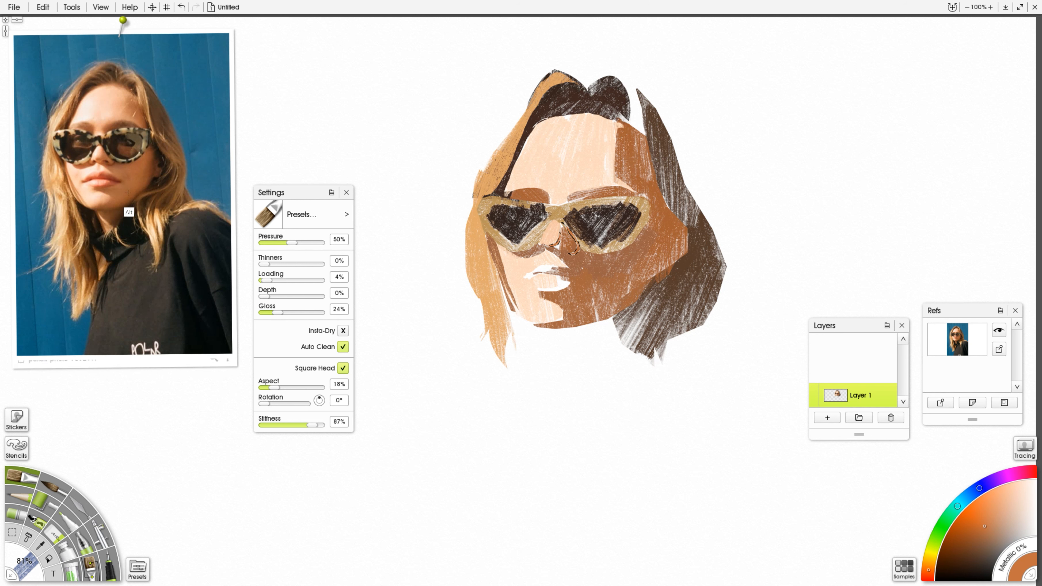
alt+click(144, 174)
drag(584, 240, 575, 252)
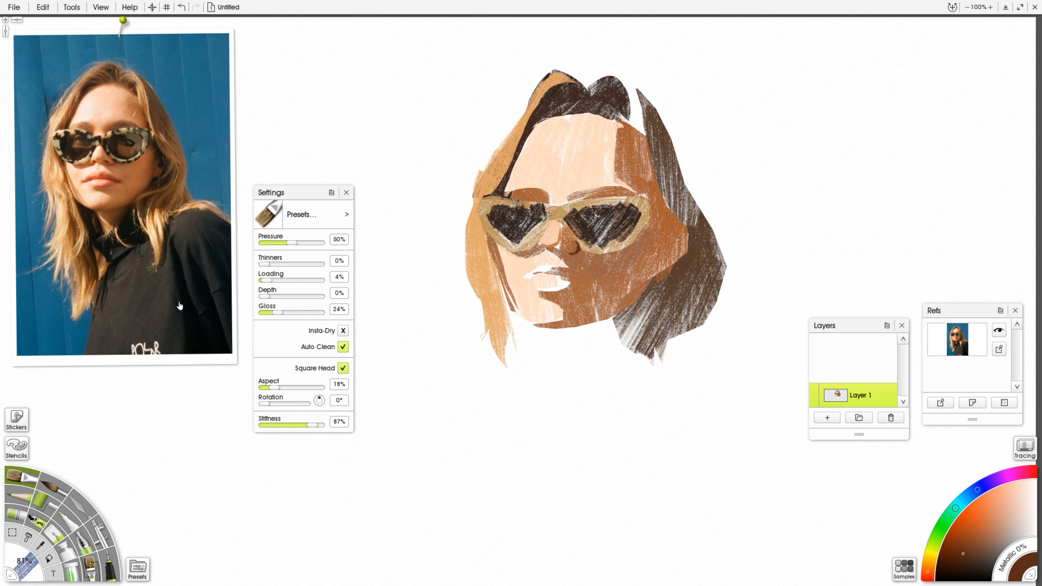
Lasso shadow shapes inside both sunglass lenses and paint them near-black, sampled from the reference photo.
click(12, 532)
mouse_move(487, 221)
mouse_down()
mouse_move(498, 204)
mouse_move(539, 212)
mouse_move(512, 246)
mouse_up()
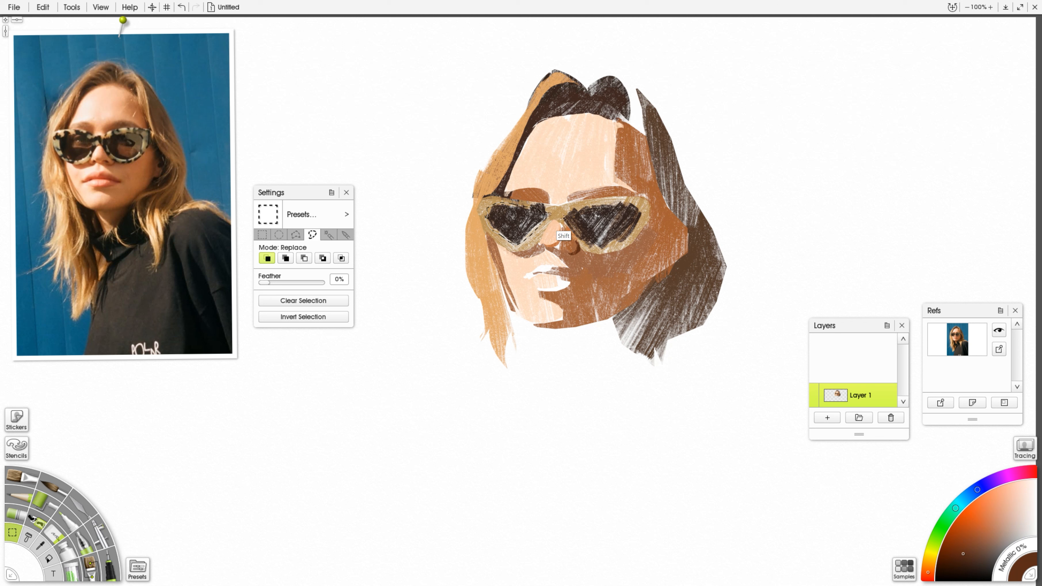
mouse_move(580, 212)
mouse_down()
mouse_move(634, 207)
mouse_move(637, 224)
mouse_up()
click(21, 477)
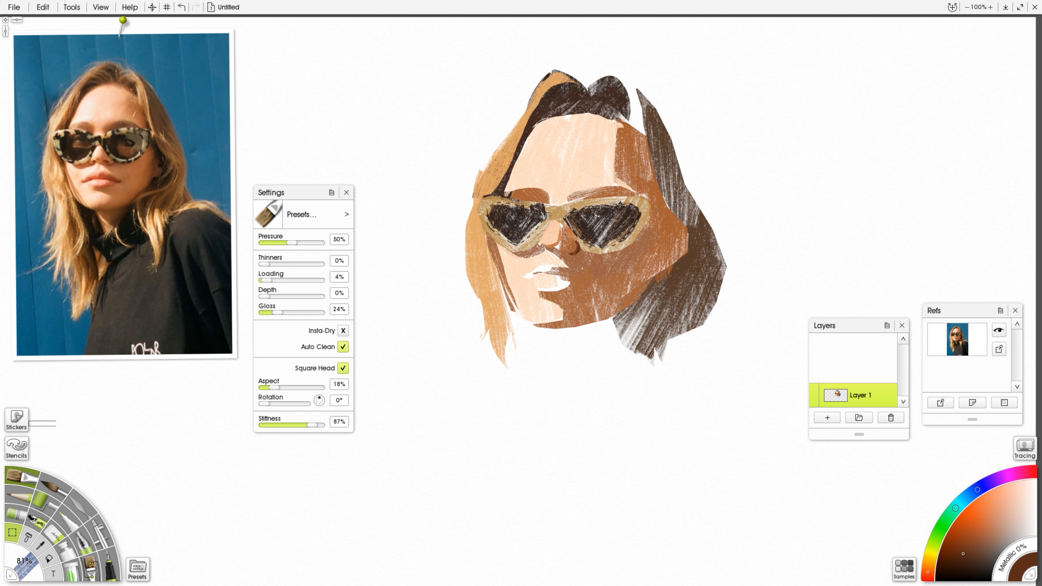
alt+click(114, 144)
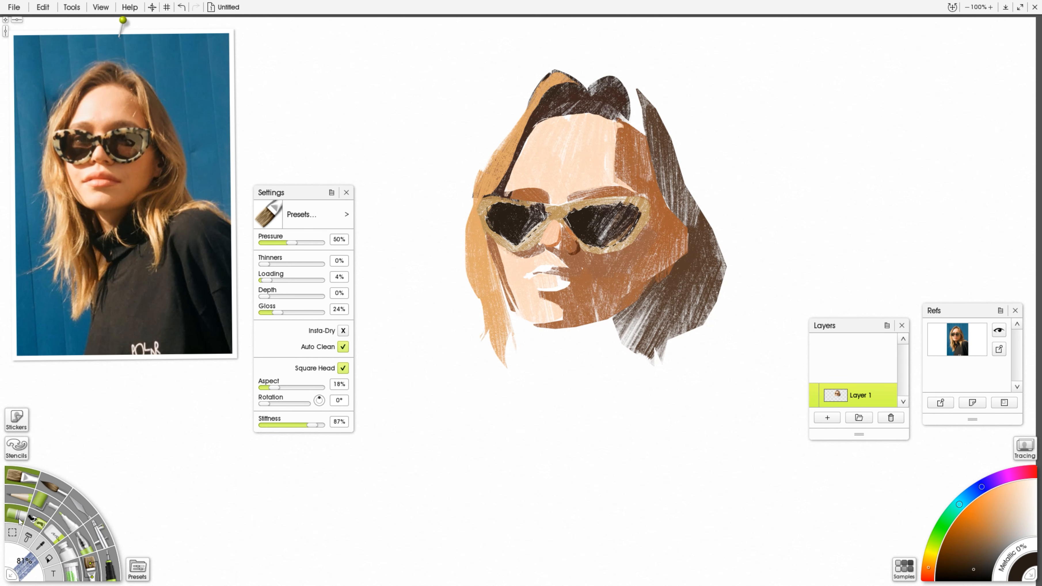
Select the lighter parts of both lenses and paint them with the warm brown sampled from the photo's lenses.
click(12, 532)
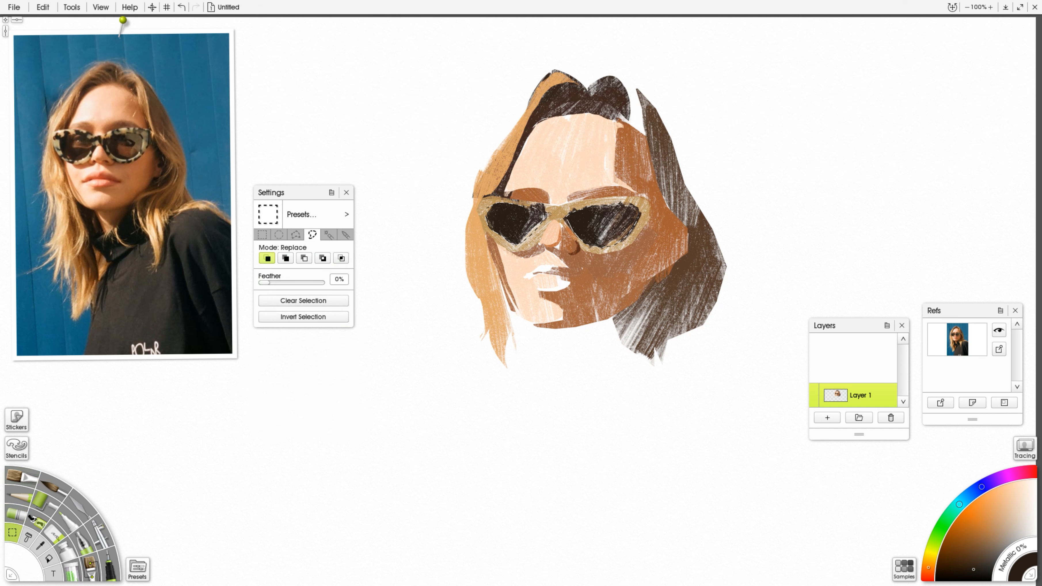
alt+click(124, 154)
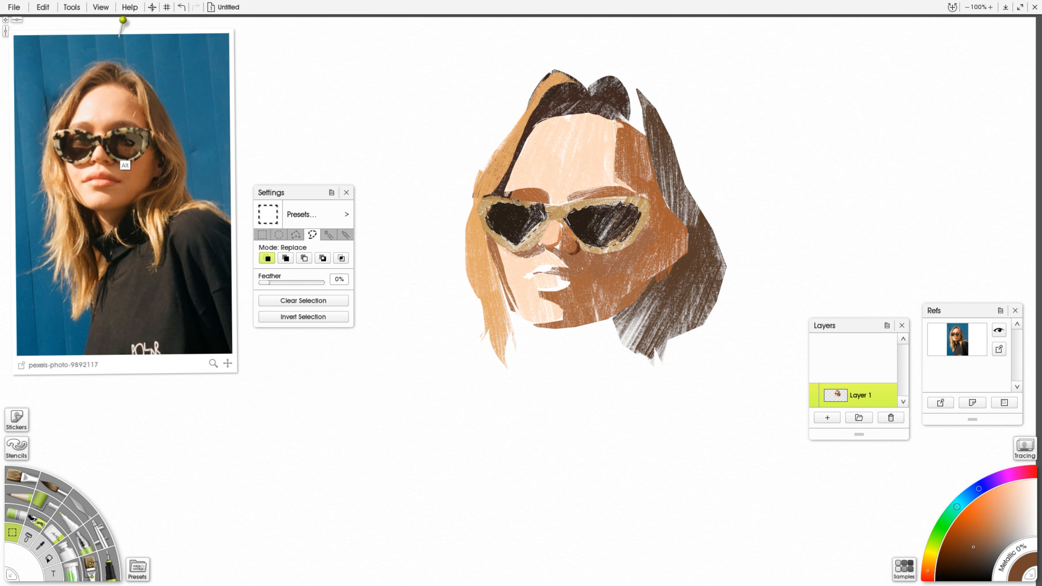
key(o)
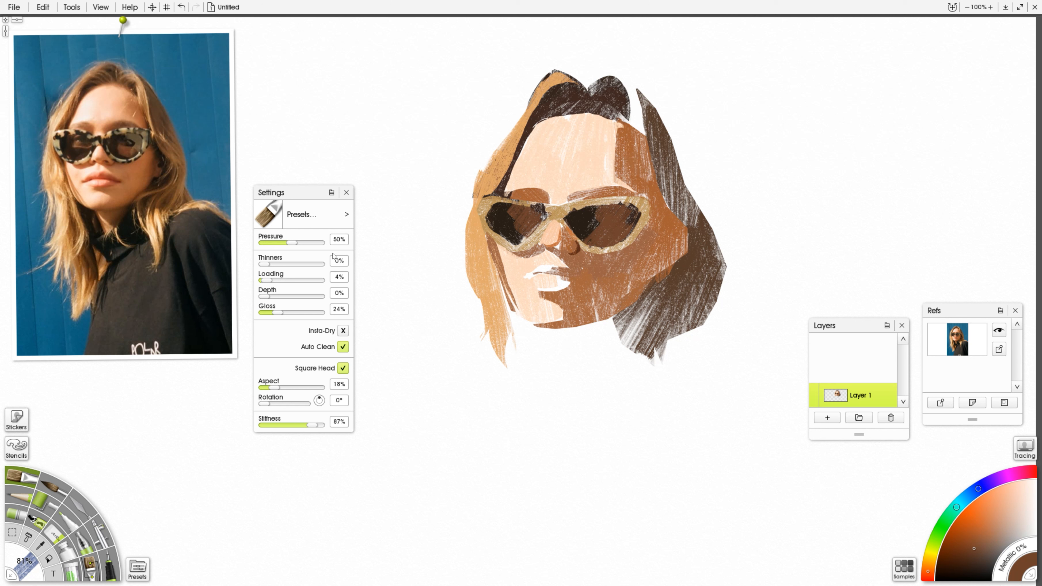
Lasso the shadow shape between the larger lens, cheek and dark hair, and paint it near-black.
click(12, 532)
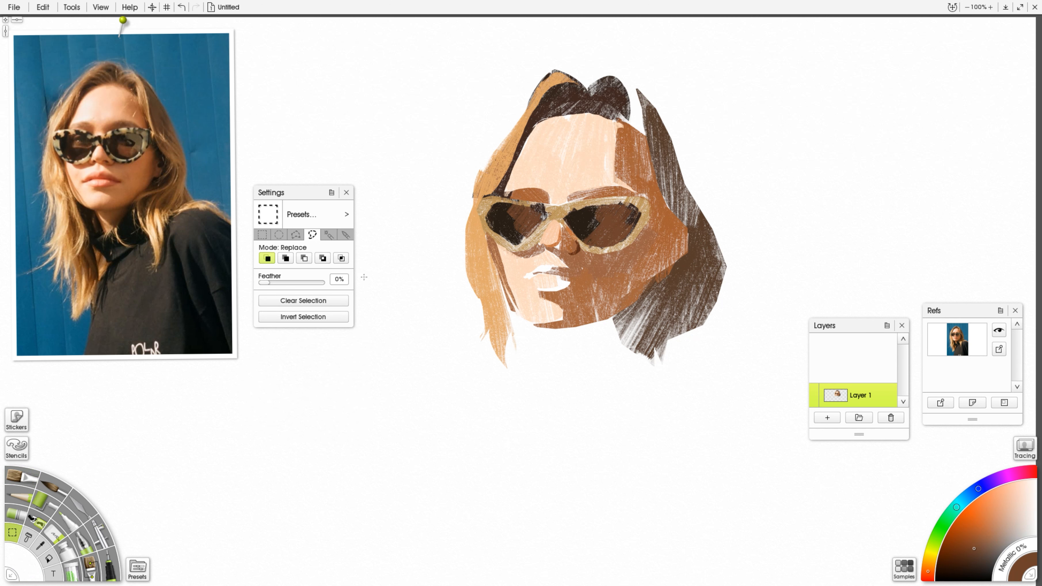
click(155, 150)
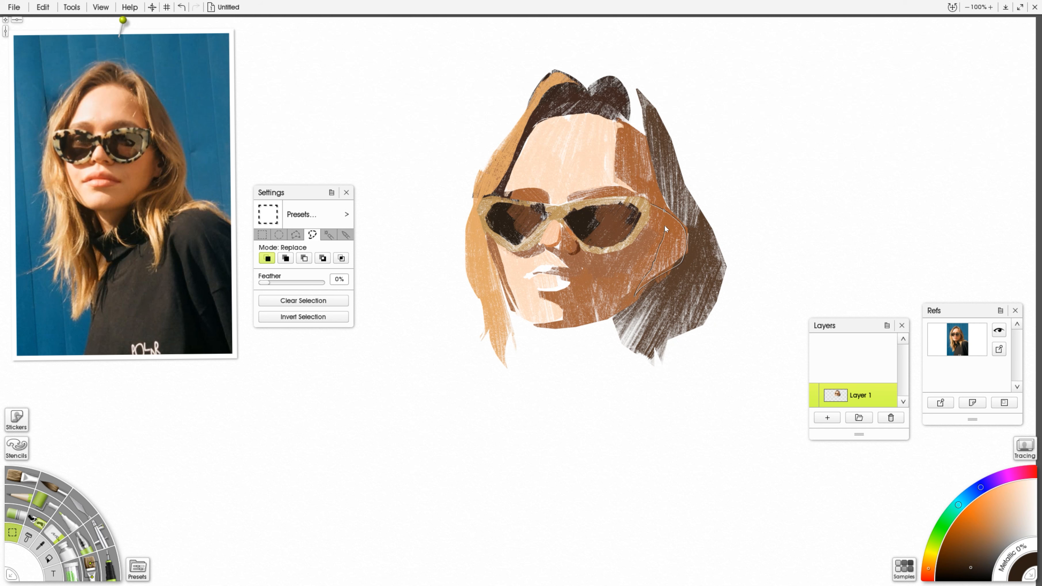
drag(658, 267, 659, 269)
click(21, 477)
alt+click(161, 155)
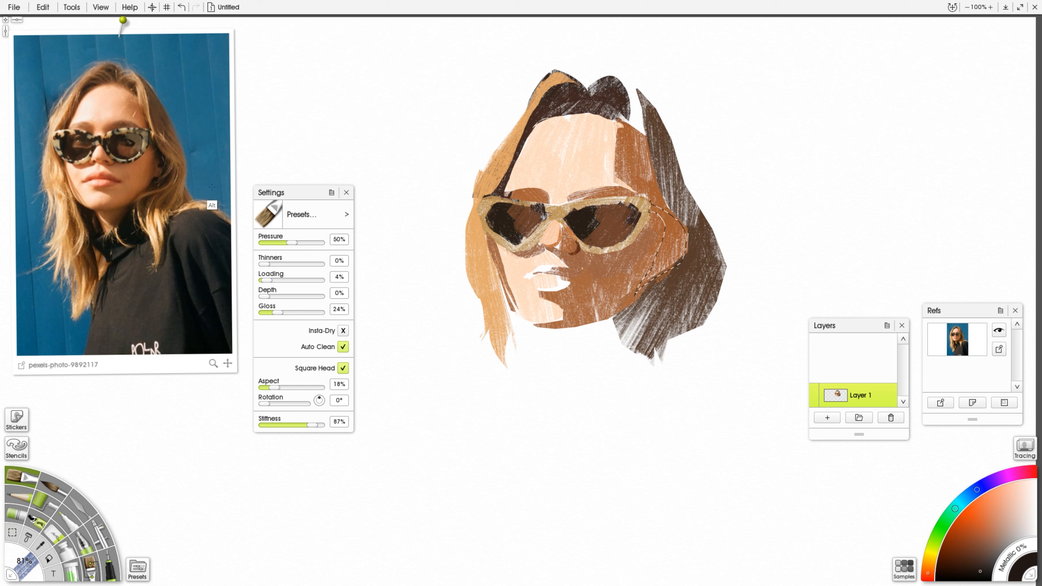
mouse_move(657, 204)
mouse_down()
mouse_move(642, 287)
mouse_move(677, 246)
mouse_move(644, 290)
mouse_up()
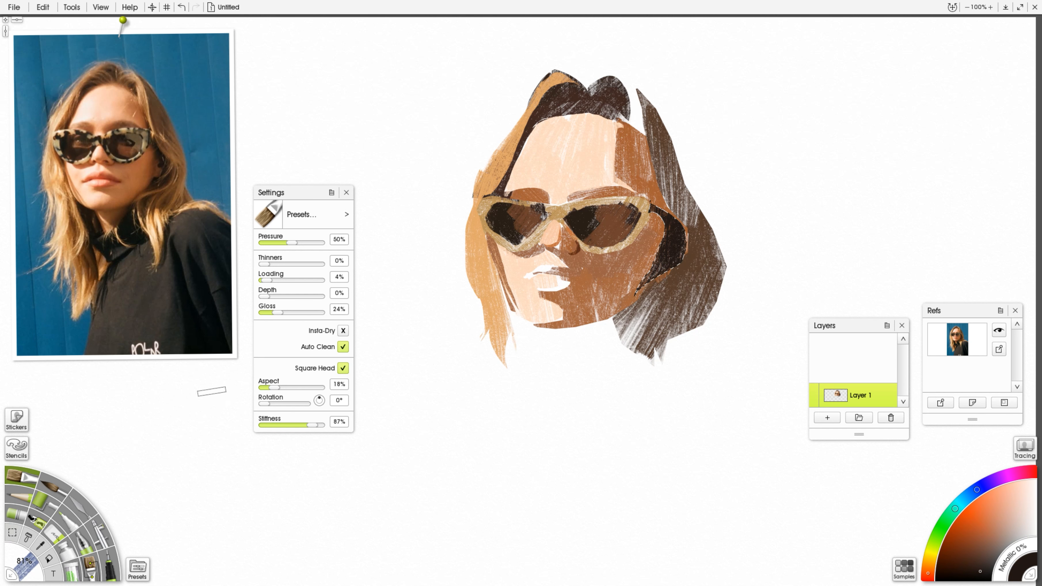
Lasso the hair mass on the shaded side of the face, paint it dark brown, and deselect.
click(12, 532)
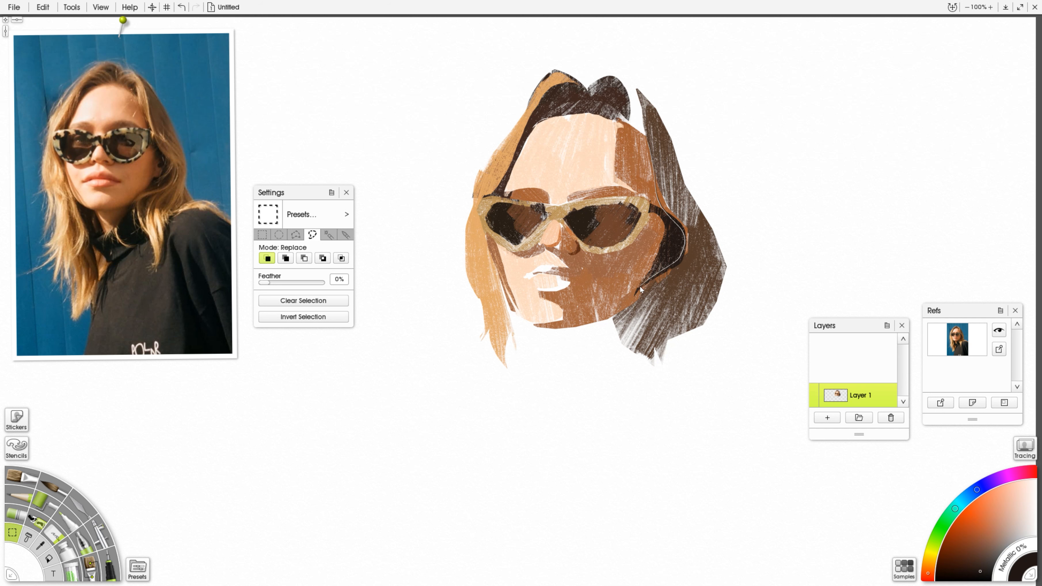
mouse_move(617, 315)
mouse_down()
mouse_move(634, 353)
mouse_move(631, 316)
mouse_move(648, 355)
mouse_move(650, 340)
mouse_up()
drag(646, 130, 644, 123)
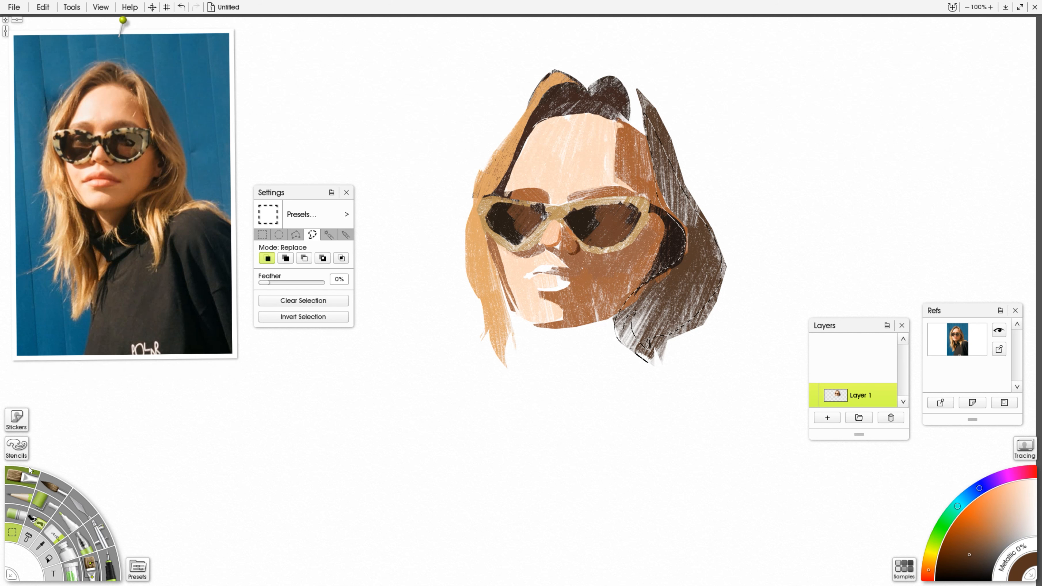
click(22, 477)
mouse_move(657, 211)
mouse_down()
mouse_move(673, 197)
mouse_move(693, 229)
mouse_move(688, 294)
mouse_move(656, 328)
mouse_move(628, 312)
mouse_move(619, 349)
mouse_move(648, 289)
mouse_move(700, 256)
mouse_move(718, 267)
mouse_move(697, 320)
mouse_move(640, 340)
mouse_up()
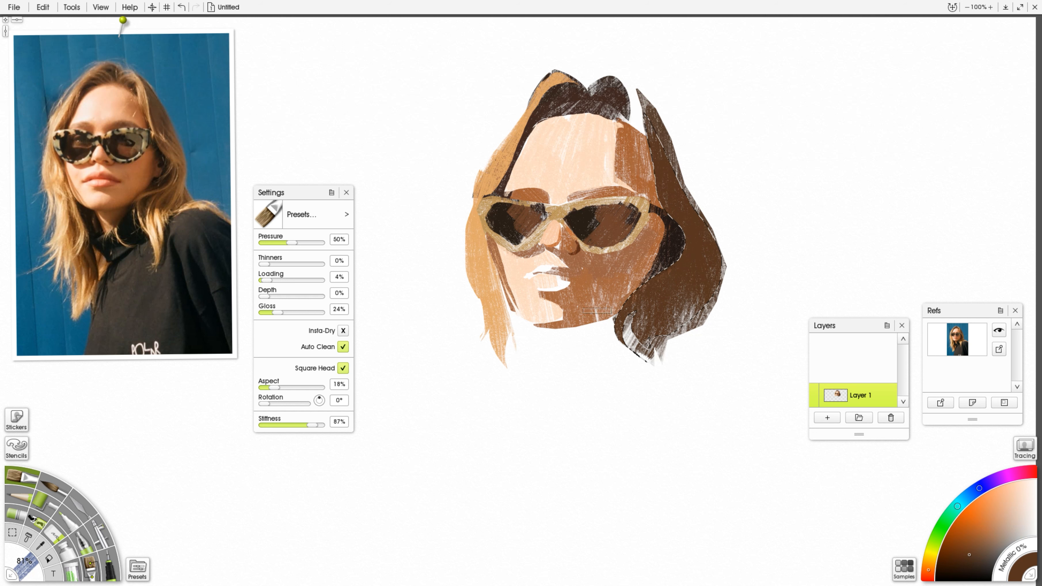
key(ctrl+d)
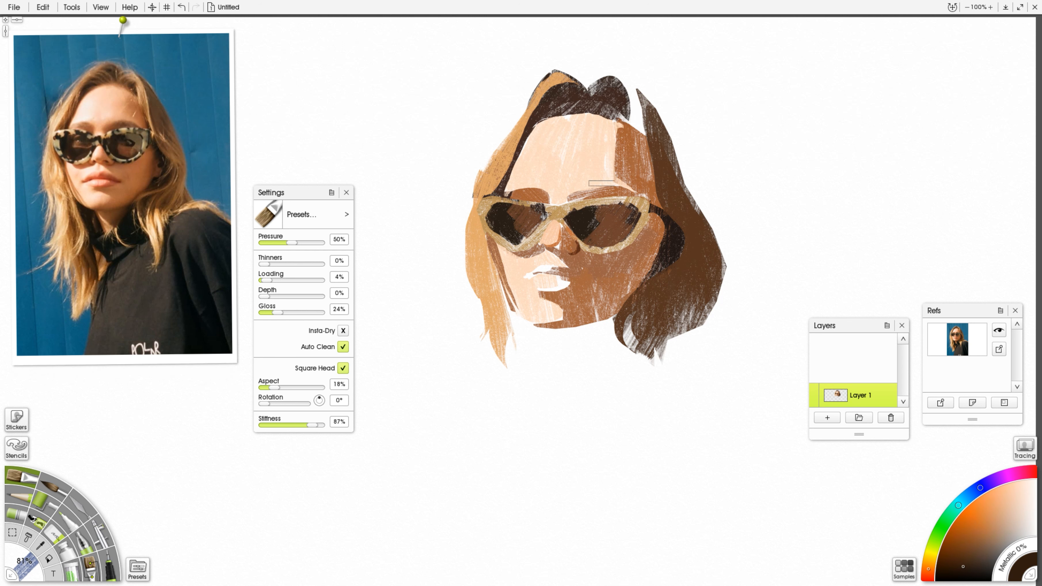
Reduce the brush size to 32%, lasso the small nostril shadows under the nose, and paint them near-black.
drag(579, 274, 546, 274)
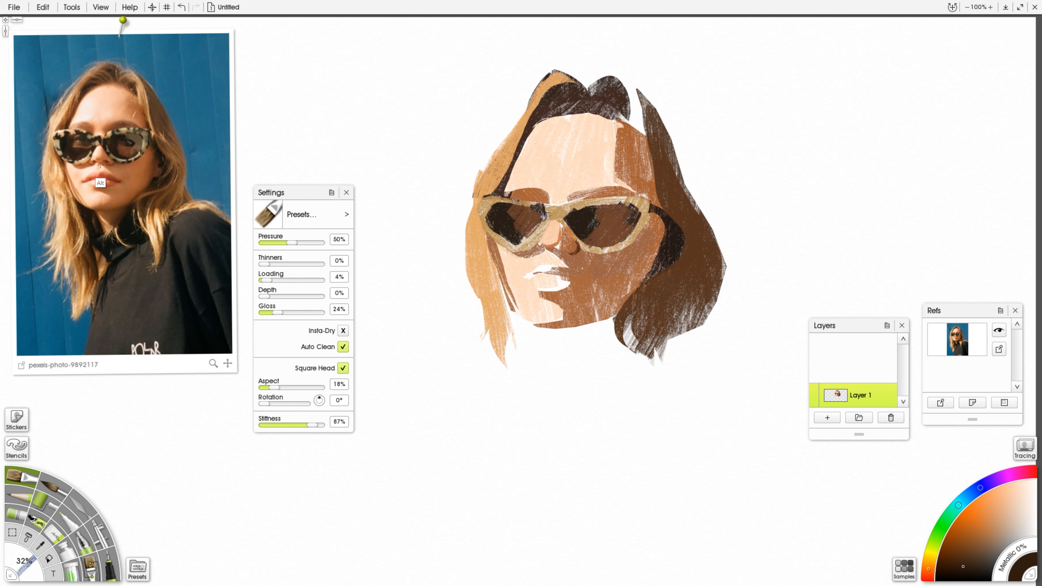
alt+click(93, 236)
click(13, 532)
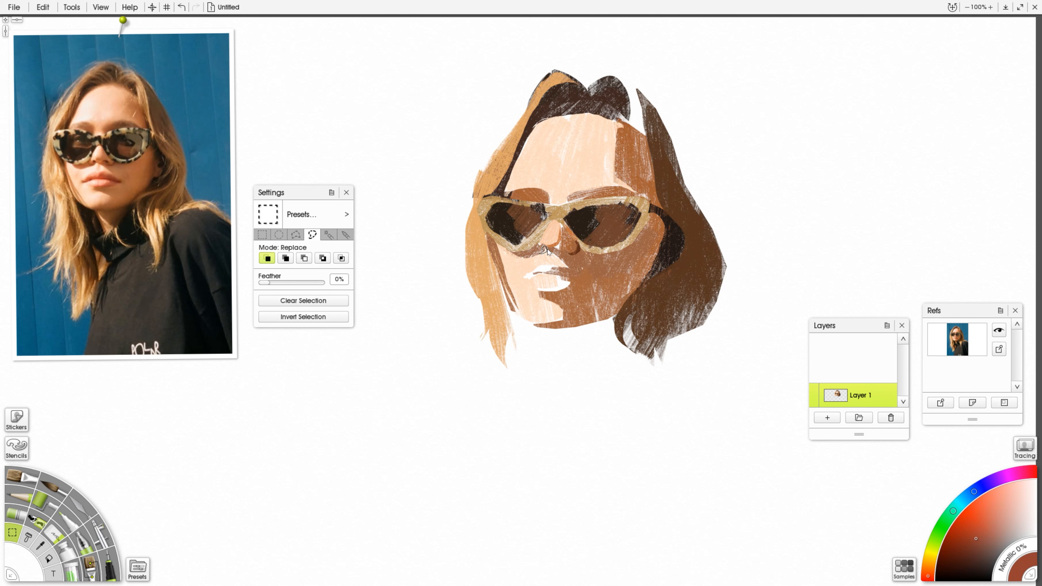
alt+click(563, 248)
drag(566, 247, 563, 247)
click(20, 482)
alt+click(583, 241)
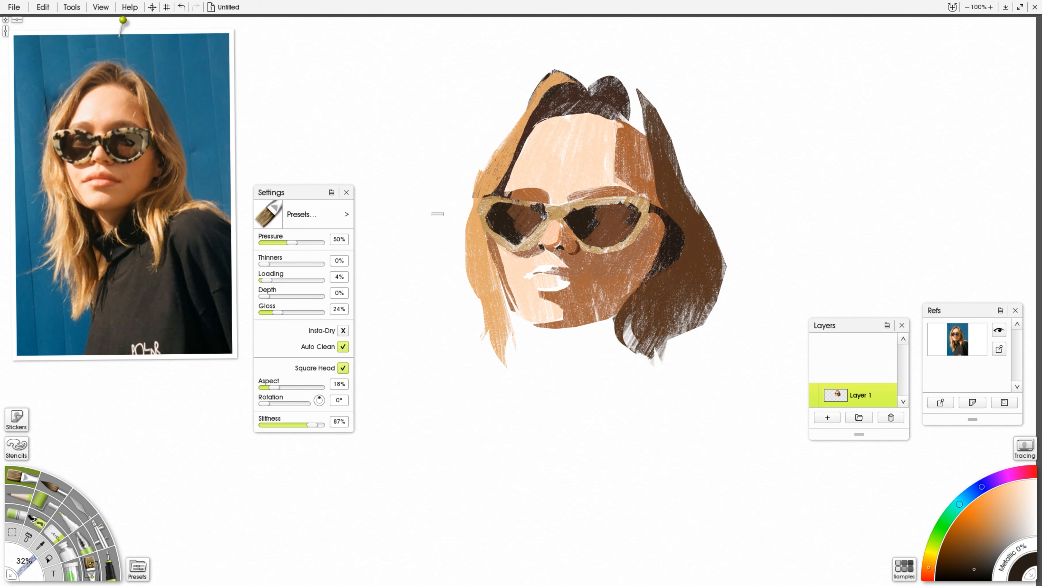
Lasso a slanted neck shape below the chin and lit cheek, paint it near-black, and deselect.
mouse_move(147, 166)
click(13, 532)
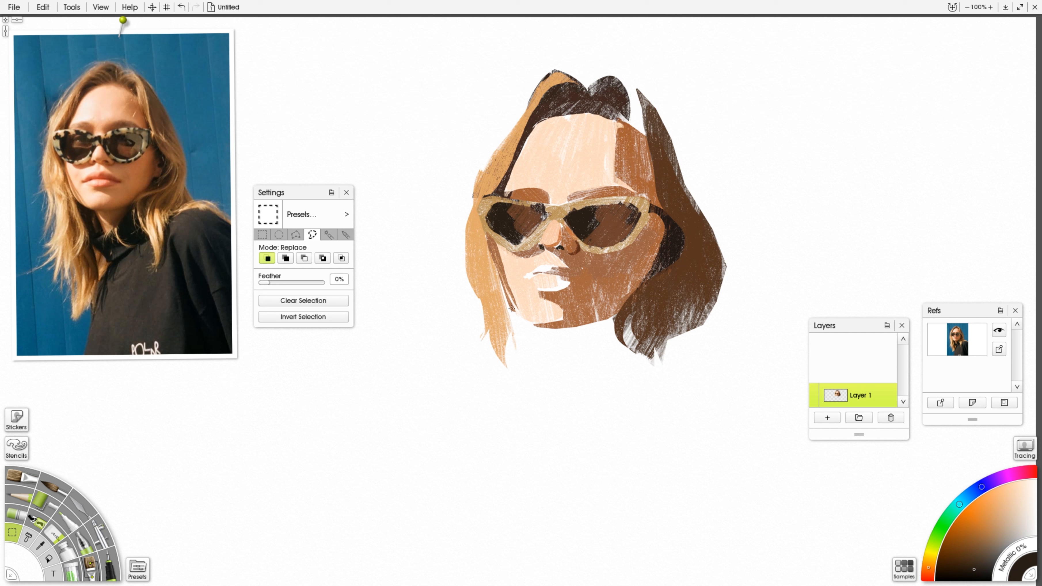
mouse_move(534, 325)
mouse_down()
mouse_move(543, 329)
mouse_move(514, 313)
mouse_move(546, 329)
mouse_move(567, 370)
mouse_up()
drag(508, 308, 504, 294)
click(22, 480)
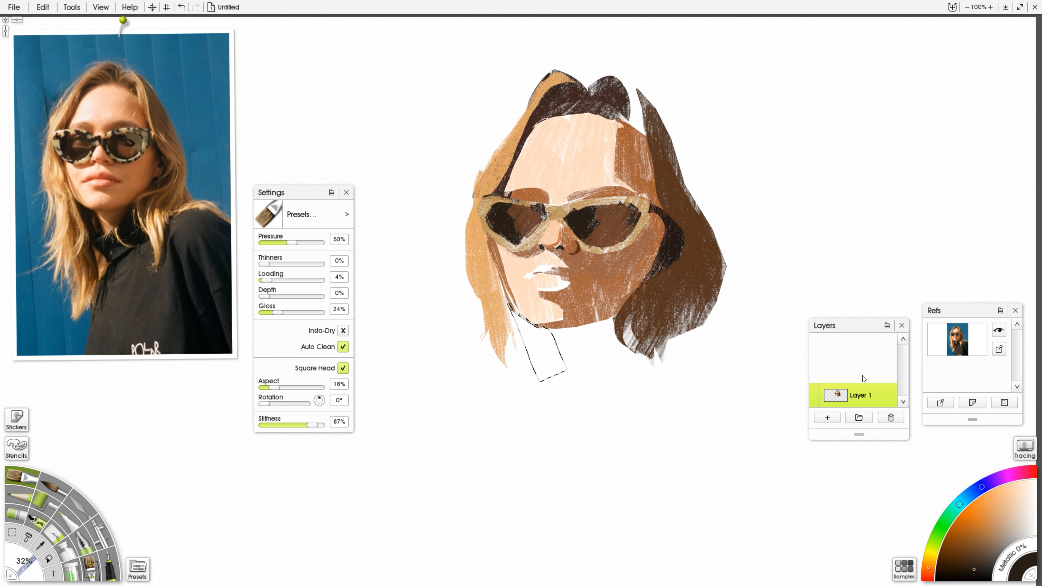
drag(973, 554, 964, 568)
mouse_move(510, 305)
mouse_down()
mouse_move(556, 393)
mouse_move(534, 333)
mouse_move(560, 371)
mouse_up()
mouse_move(522, 327)
mouse_down()
mouse_move(566, 409)
mouse_move(553, 408)
mouse_move(538, 366)
mouse_move(528, 388)
mouse_up()
key(ctrl+d)
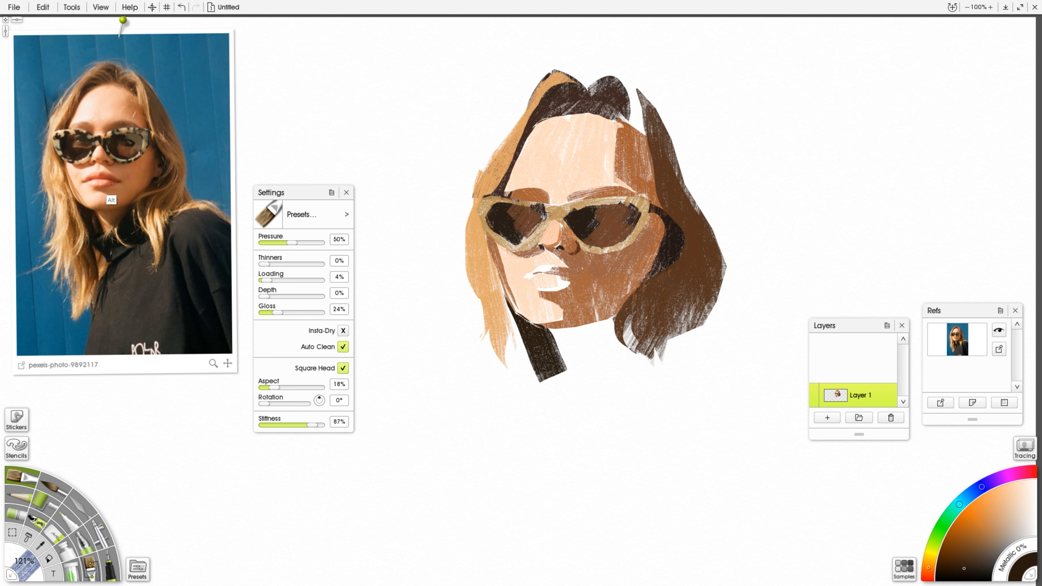
Lasso the upper lip, paint it brick red with the brush at 49% size, and deselect.
alt+click(111, 198)
shift+drag(612, 296, 544, 303)
click(13, 532)
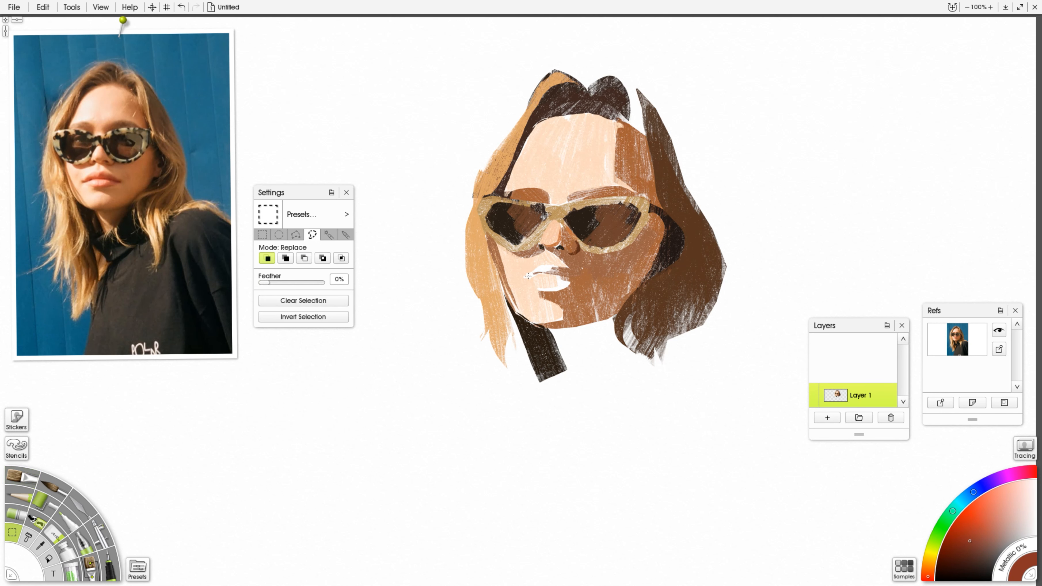
drag(525, 276, 536, 277)
drag(544, 264, 526, 275)
click(25, 477)
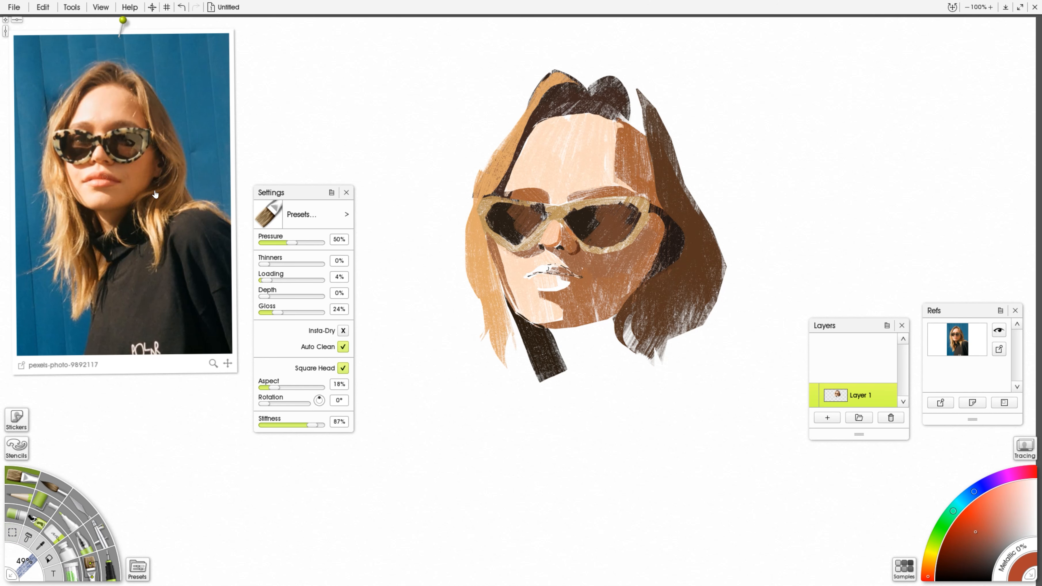
mouse_move(551, 260)
mouse_down()
mouse_move(568, 269)
mouse_move(534, 274)
mouse_move(576, 273)
mouse_move(534, 280)
mouse_move(572, 274)
mouse_up()
key(ctrl+d)
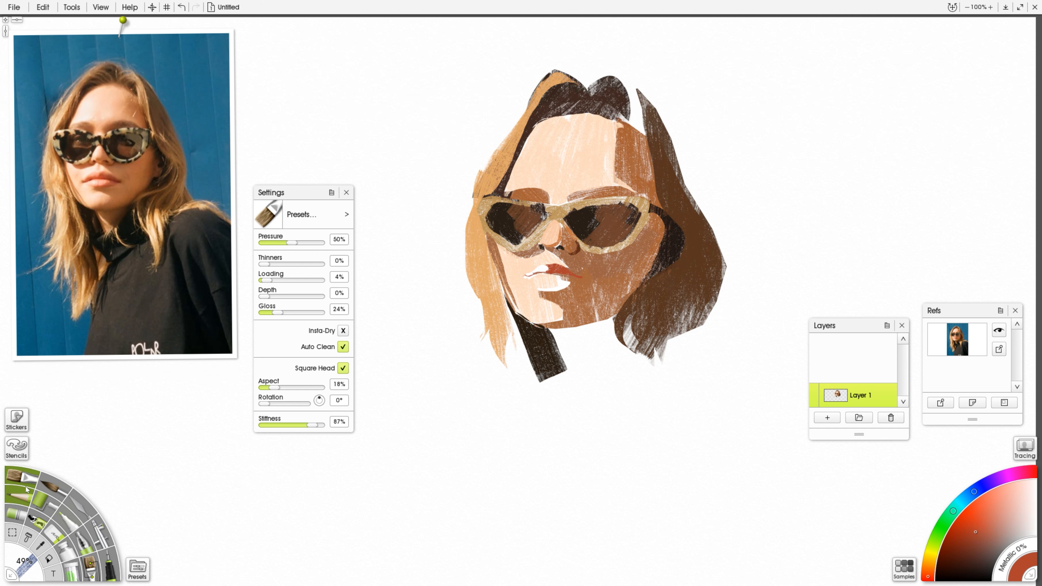
Lasso the shaded part of the lower lip, paint it a slightly lighter muted red, and deselect.
click(13, 532)
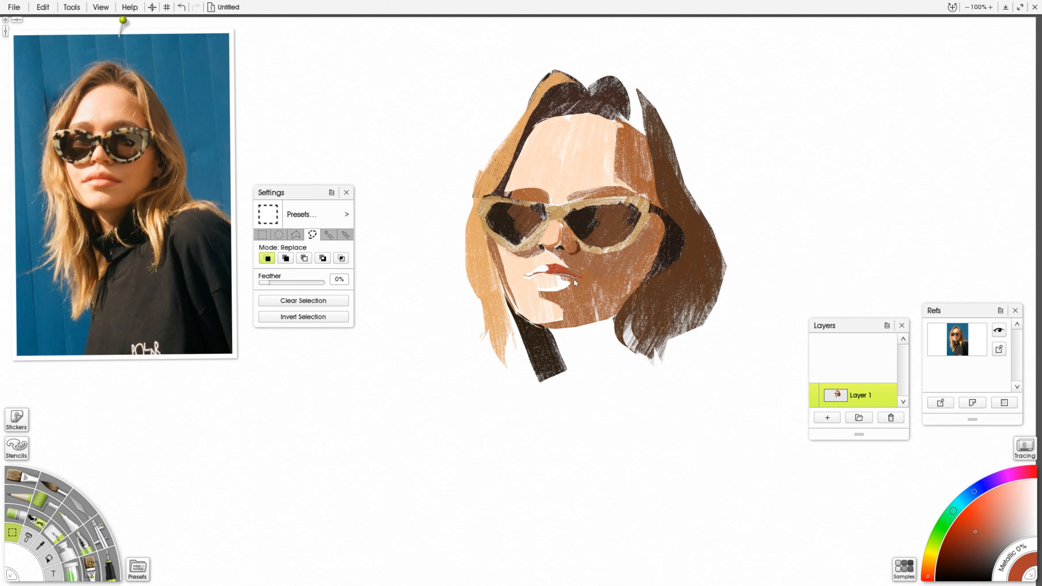
mouse_move(541, 292)
mouse_down()
mouse_move(562, 286)
mouse_move(559, 275)
mouse_up()
click(26, 480)
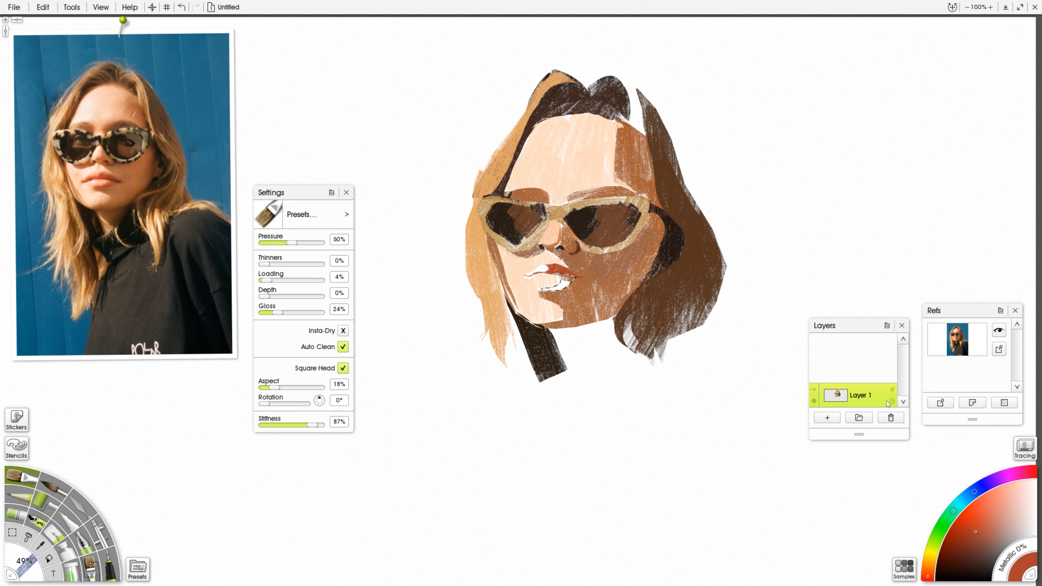
click(976, 536)
click(982, 534)
mouse_move(561, 275)
mouse_down()
mouse_move(574, 281)
mouse_move(552, 290)
mouse_move(566, 284)
mouse_up()
key(ctrl+d)
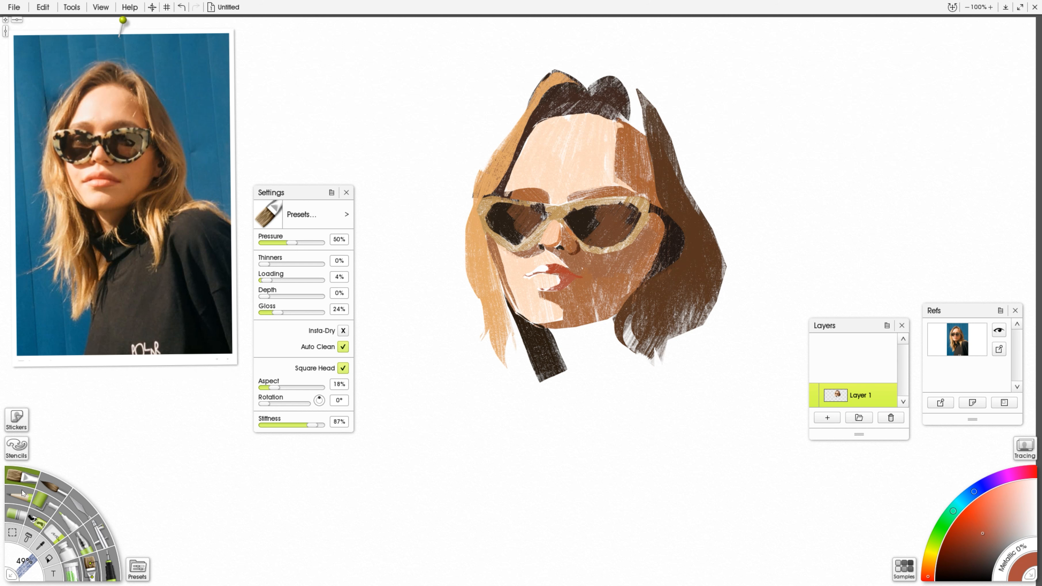
Lasso small eye shapes inside both sunglass lenses, paint them with near-black sampled from the photo, and deselect.
click(13, 533)
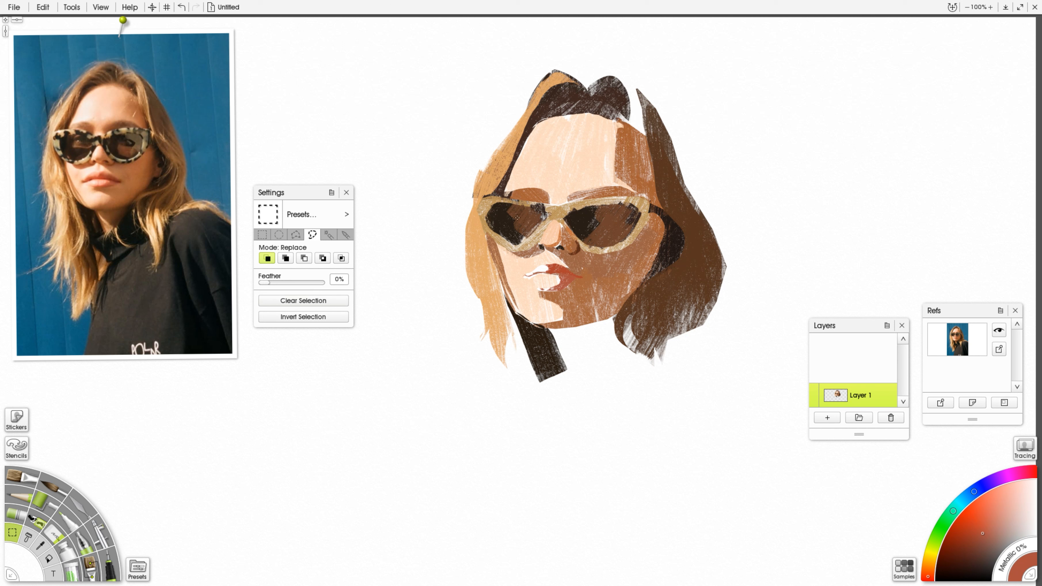
drag(515, 215, 536, 211)
mouse_move(611, 209)
mouse_down()
mouse_move(625, 221)
mouse_move(596, 217)
mouse_move(608, 207)
mouse_up()
click(21, 477)
alt+click(125, 155)
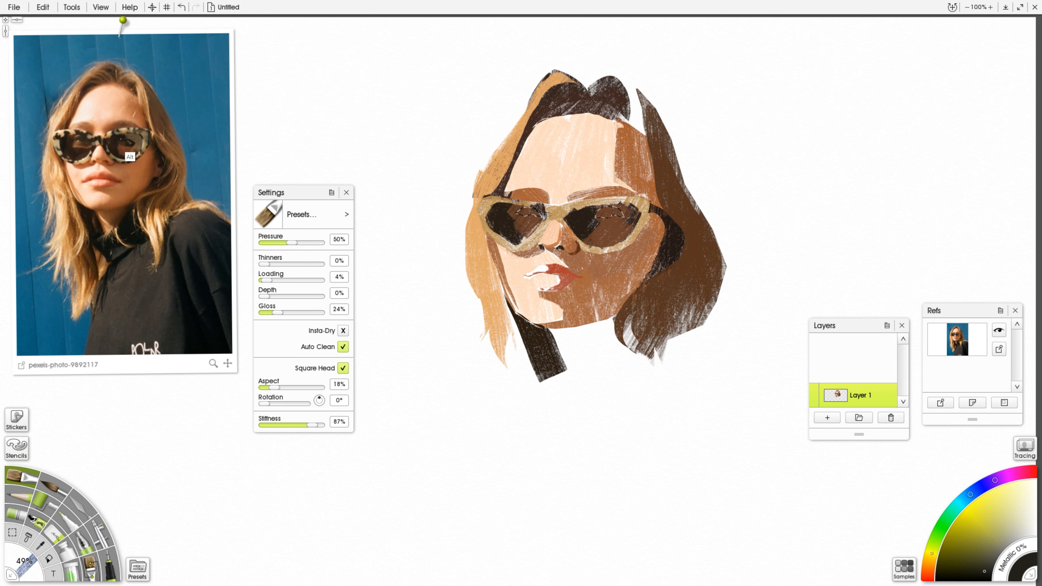
mouse_move(616, 210)
mouse_down()
mouse_move(587, 222)
mouse_move(617, 206)
mouse_move(604, 218)
mouse_up()
mouse_move(539, 207)
mouse_down()
mouse_move(525, 219)
mouse_move(534, 205)
mouse_up()
key(ctrl+d)
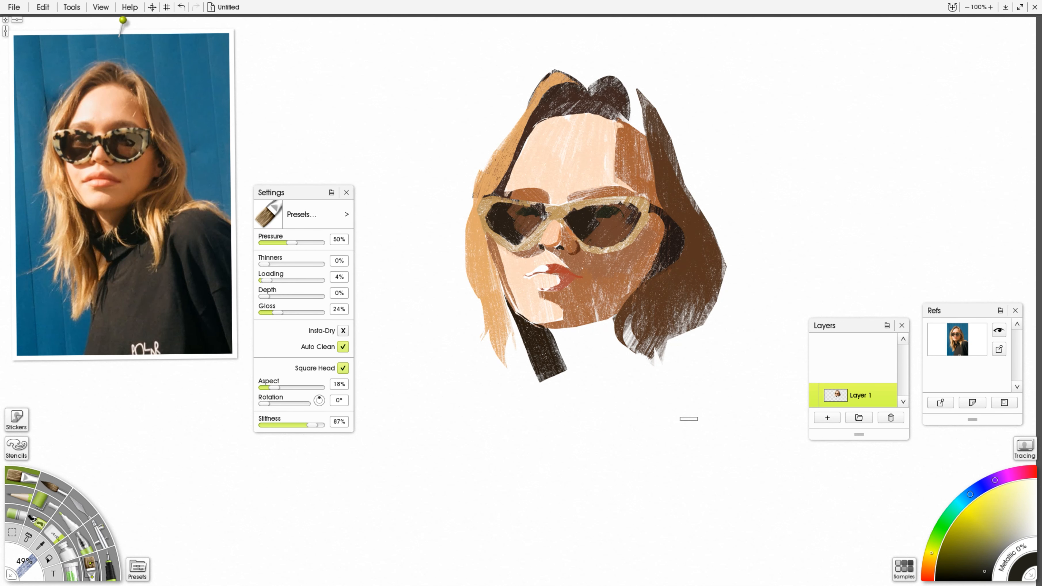